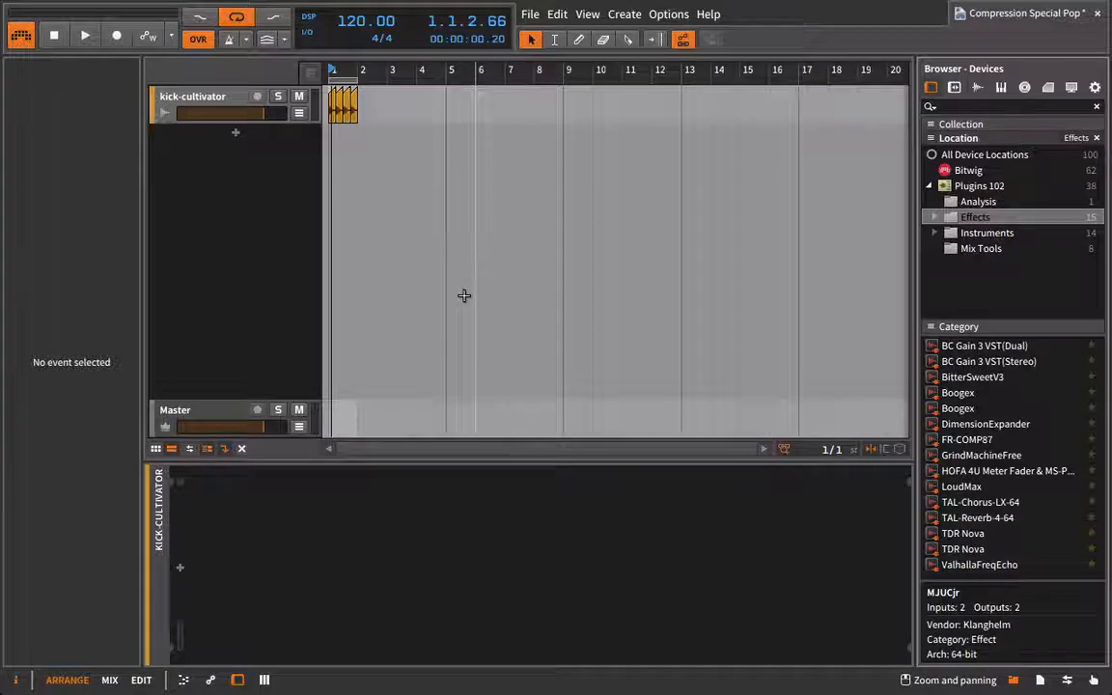
# Open the first kick-cultivator clip for editing, shorten the loop region to one beat and play it
pyautogui.click(333, 110)
pyautogui.doubleClick(333, 109)
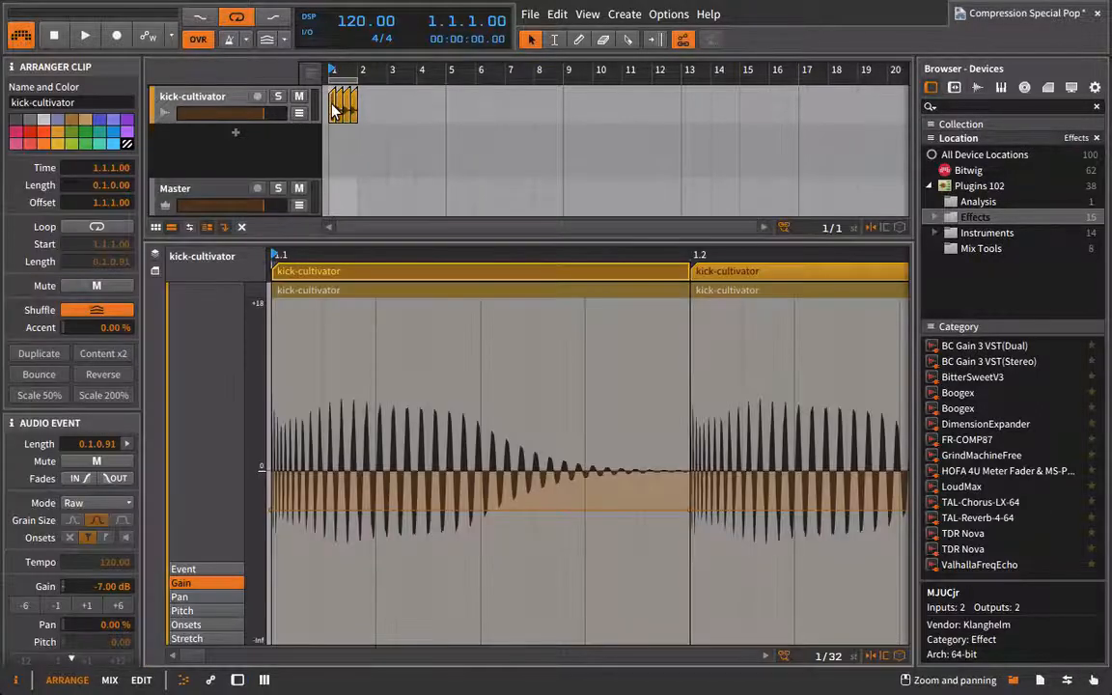
pyautogui.moveTo(346, 72); pyautogui.dragTo(345, 130)
pyautogui.moveTo(499, 81); pyautogui.dragTo(375, 80)
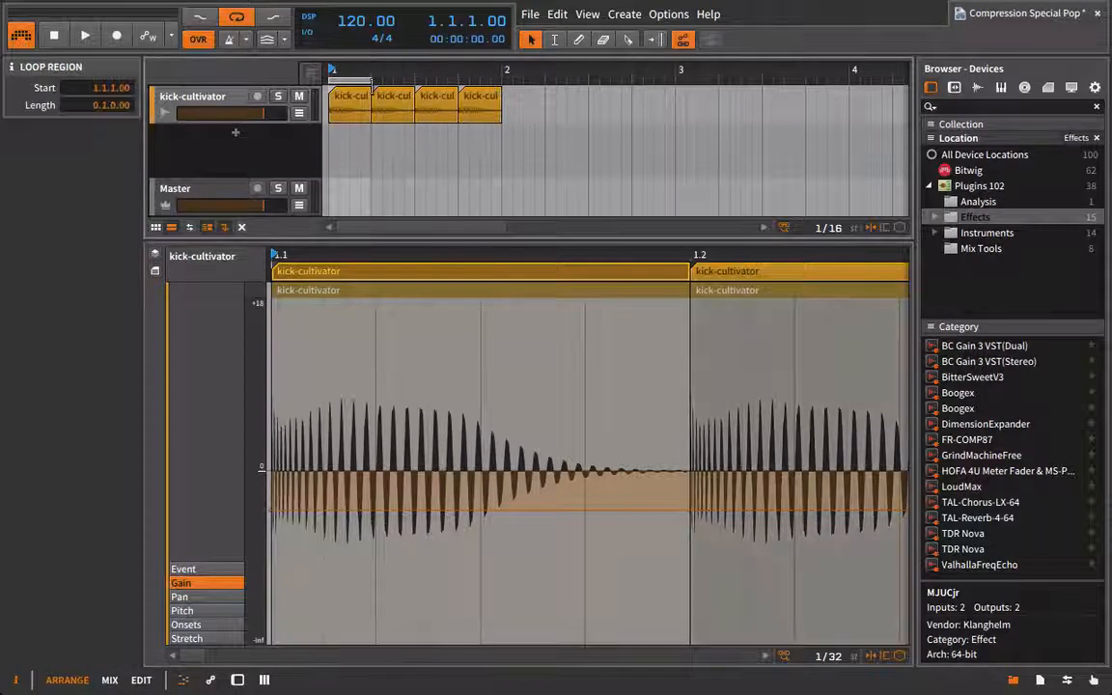
pyautogui.press('space')
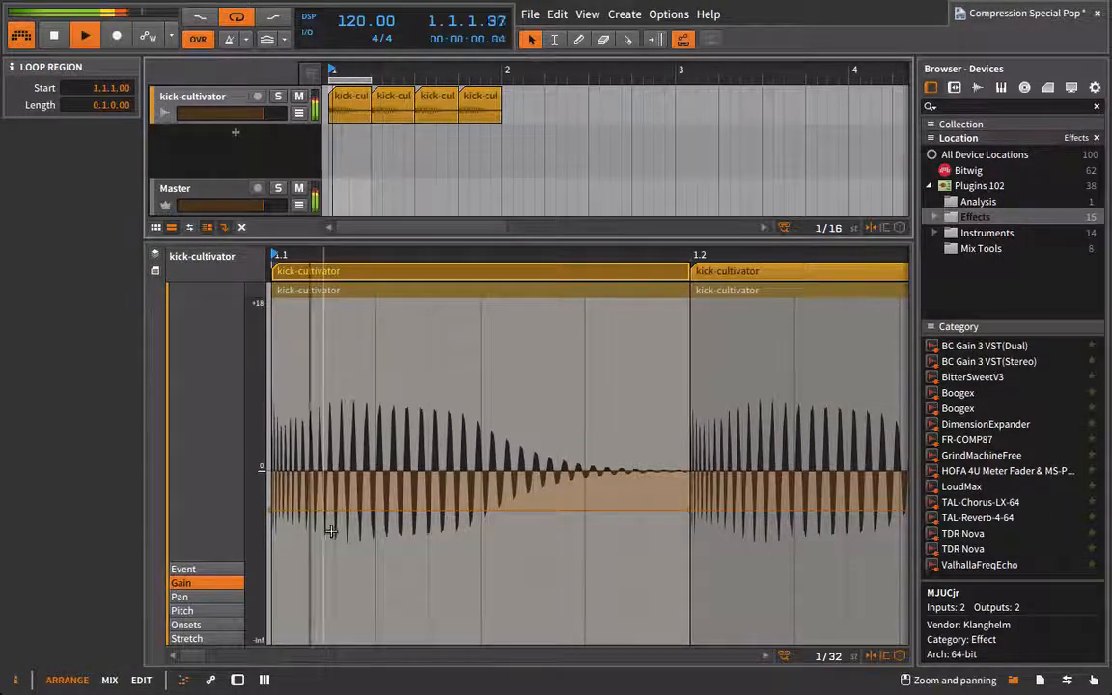
# Shape the first kick's gain envelope into a curved dip reaching -14.0 dB at 1.1.2.00, with a louder tail, during playback
pyautogui.moveTo(358, 510); pyautogui.dragTo(323, 510)
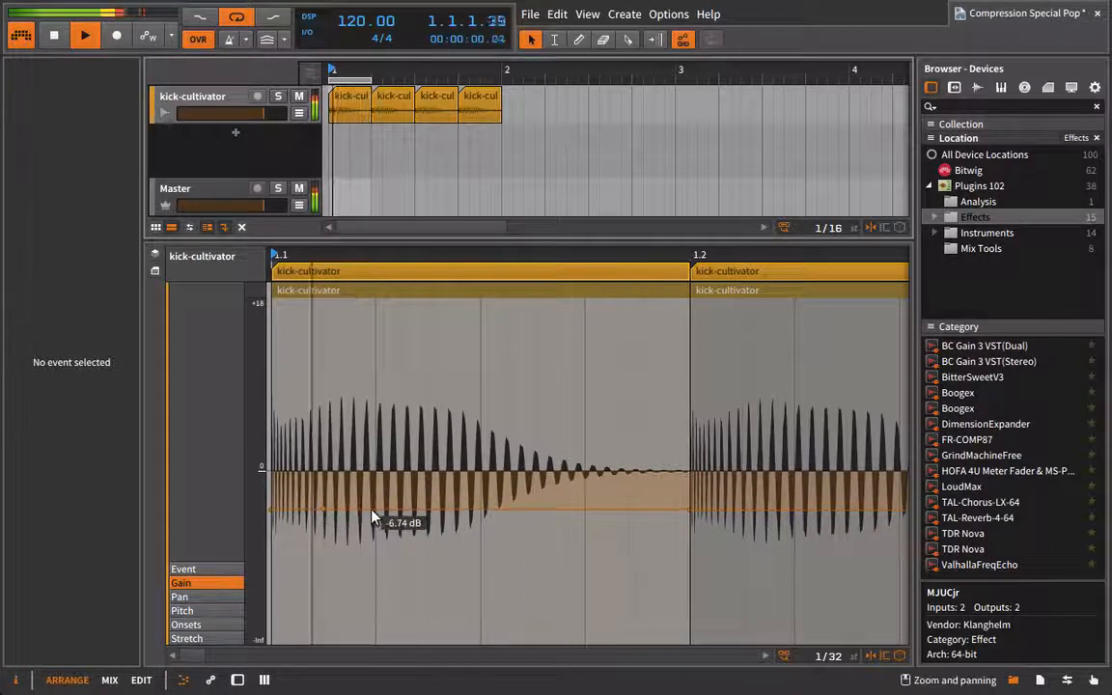
pyautogui.moveTo(371, 510); pyautogui.dragTo(427, 489)
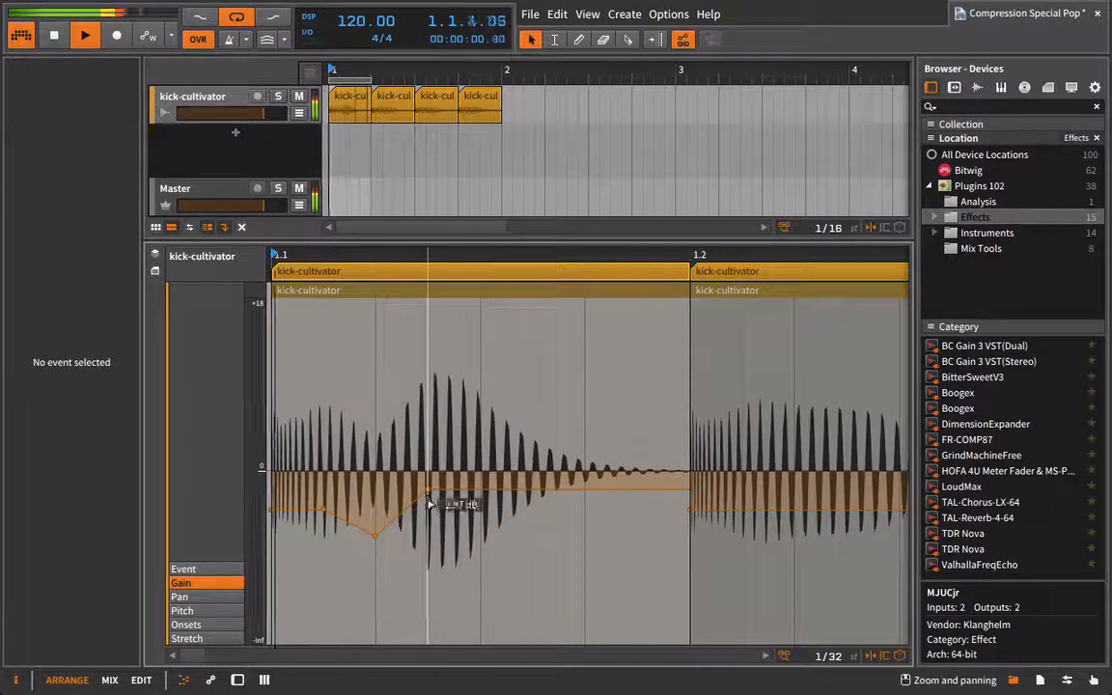
pyautogui.click(375, 534)
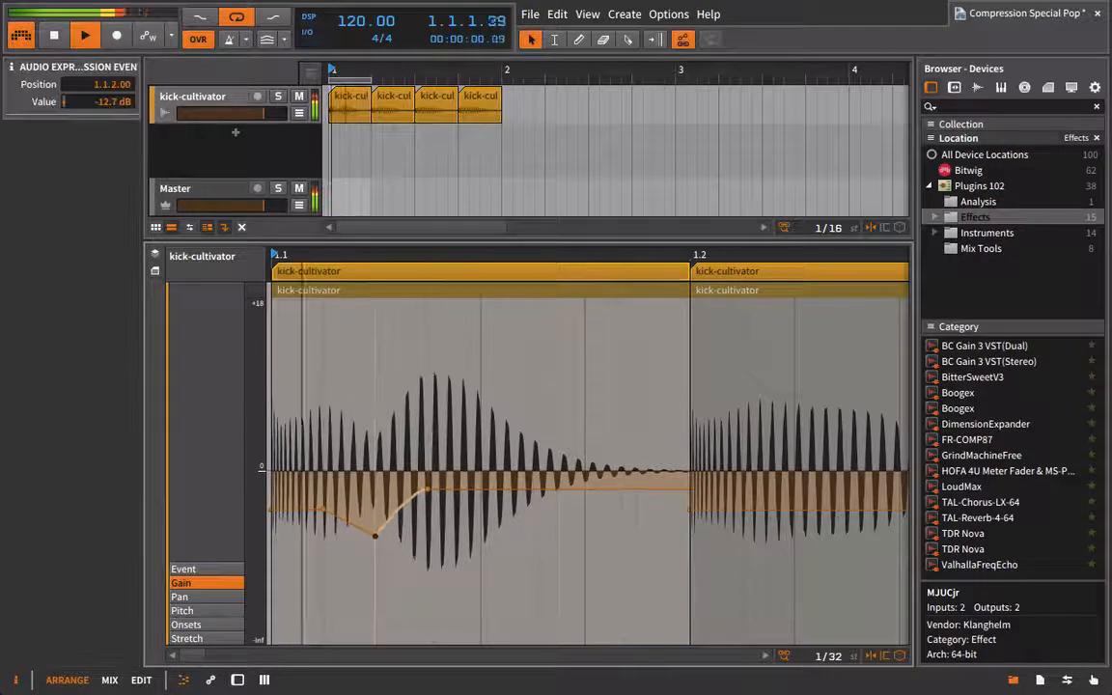
pyautogui.moveTo(401, 504); pyautogui.dragTo(401, 532)
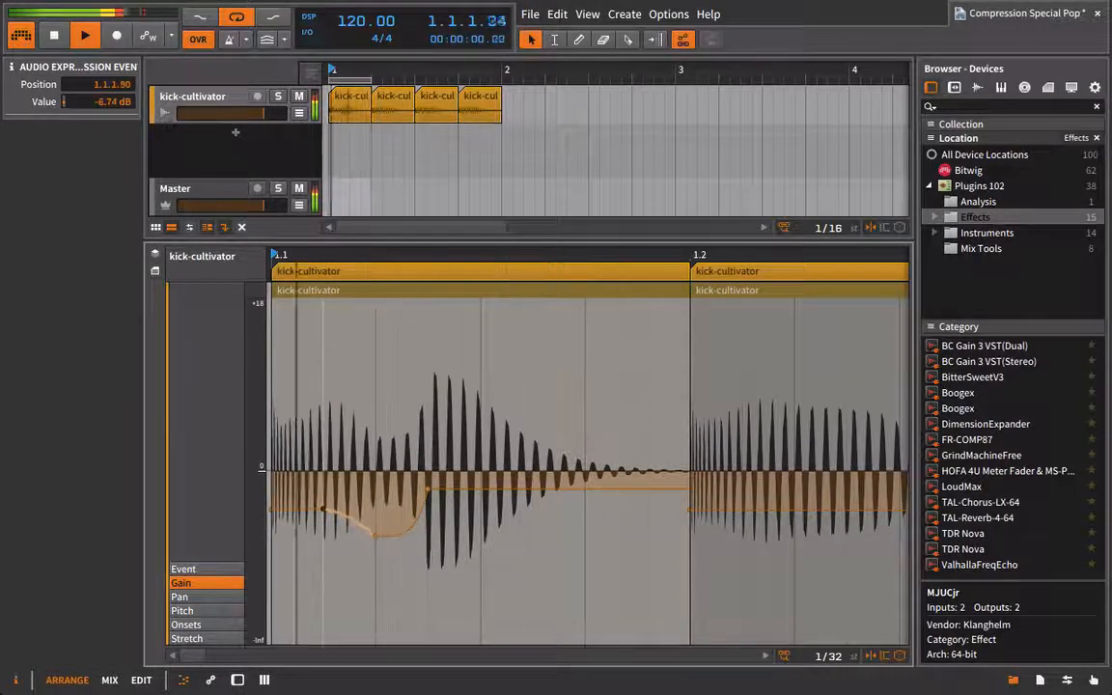
pyautogui.moveTo(374, 533); pyautogui.dragTo(375, 541)
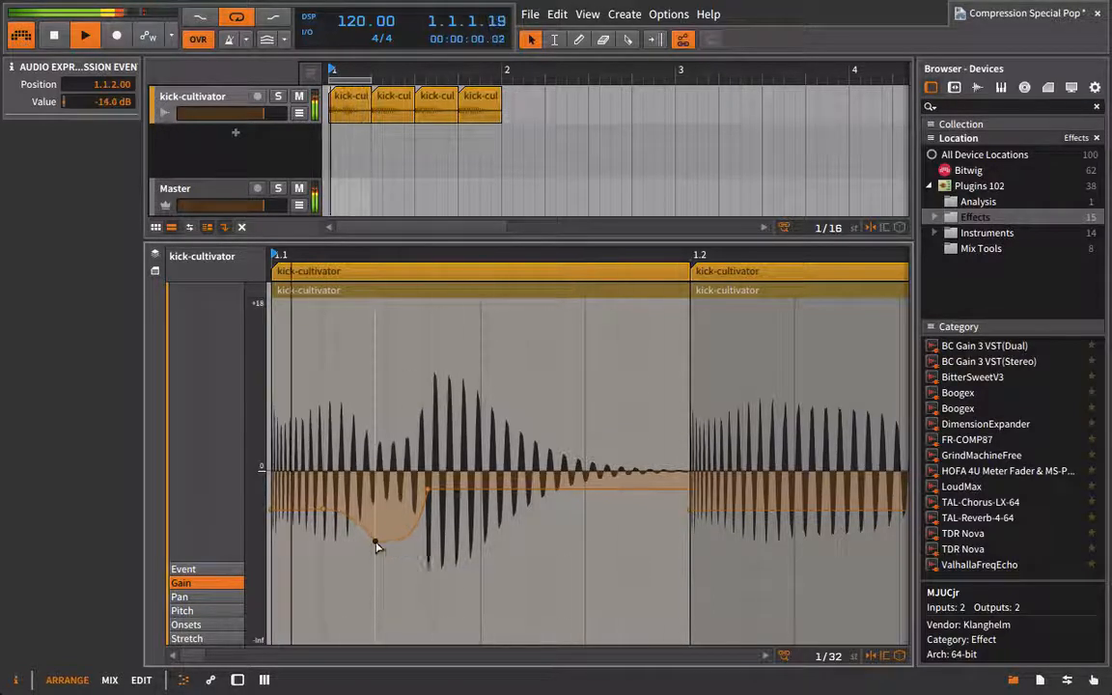
pyautogui.press('space')
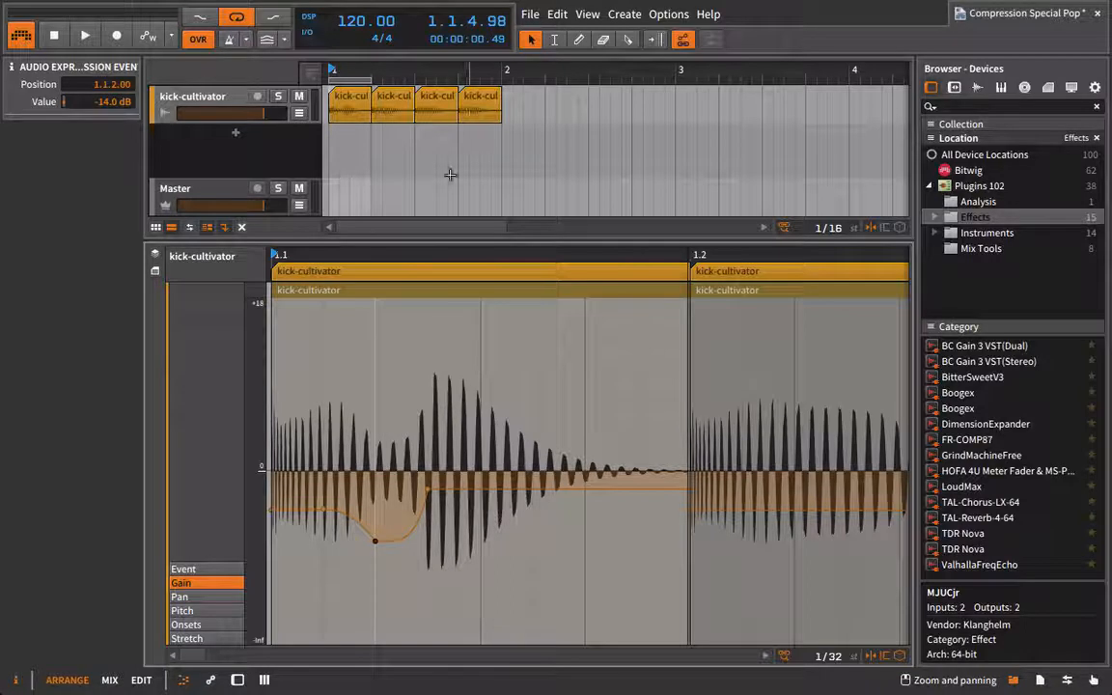
# Extend the loop region to one full bar and raise the gain dip at 1.1.2.00 to -9.42 dB during playback
pyautogui.moveTo(369, 82); pyautogui.dragTo(494, 95)
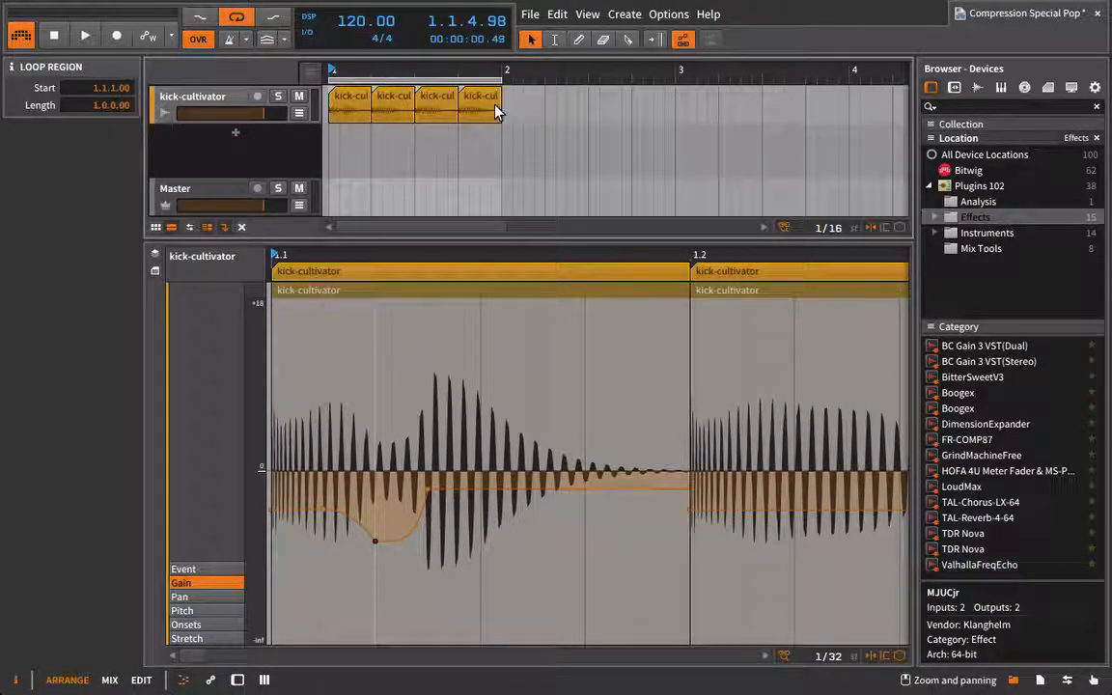
pyautogui.press('space')
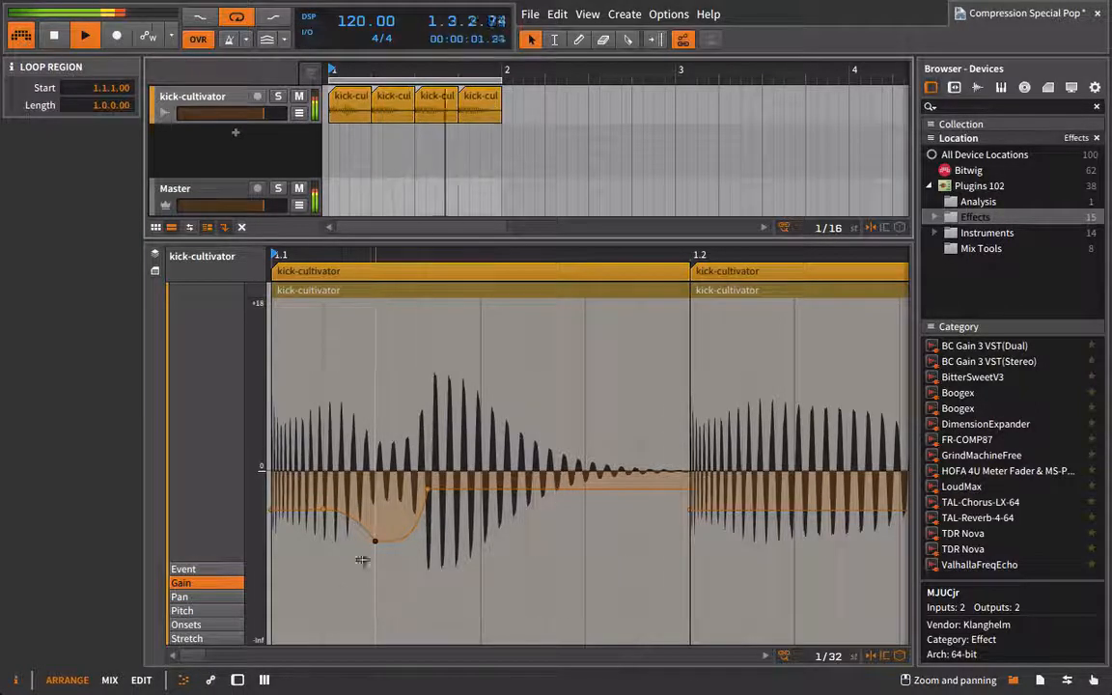
pyautogui.moveTo(377, 546); pyautogui.dragTo(376, 525)
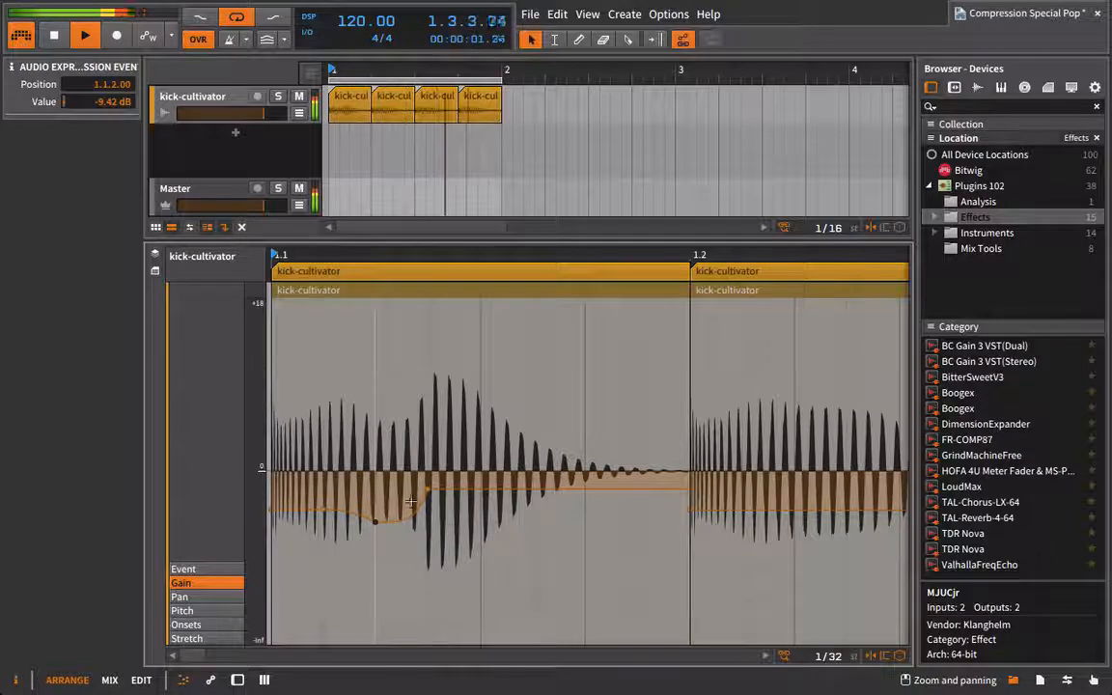
pyautogui.press('space')
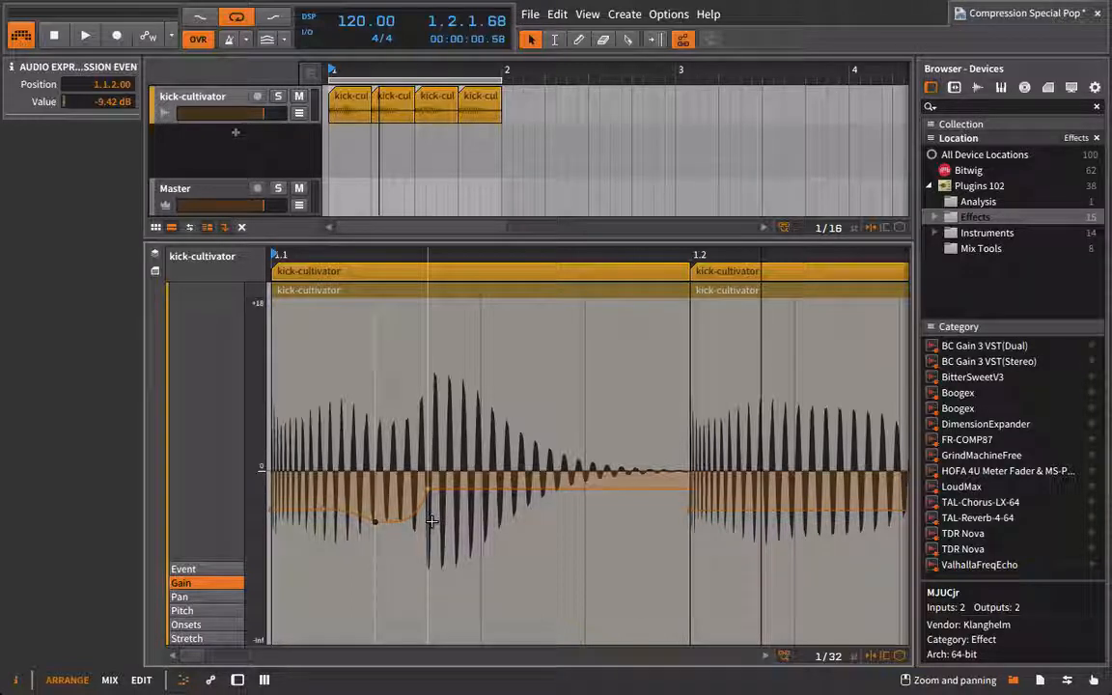
# Delete the added gain envelope points from the first kick
pyautogui.moveTo(307, 442); pyautogui.dragTo(537, 578)
pyautogui.press('Delete')
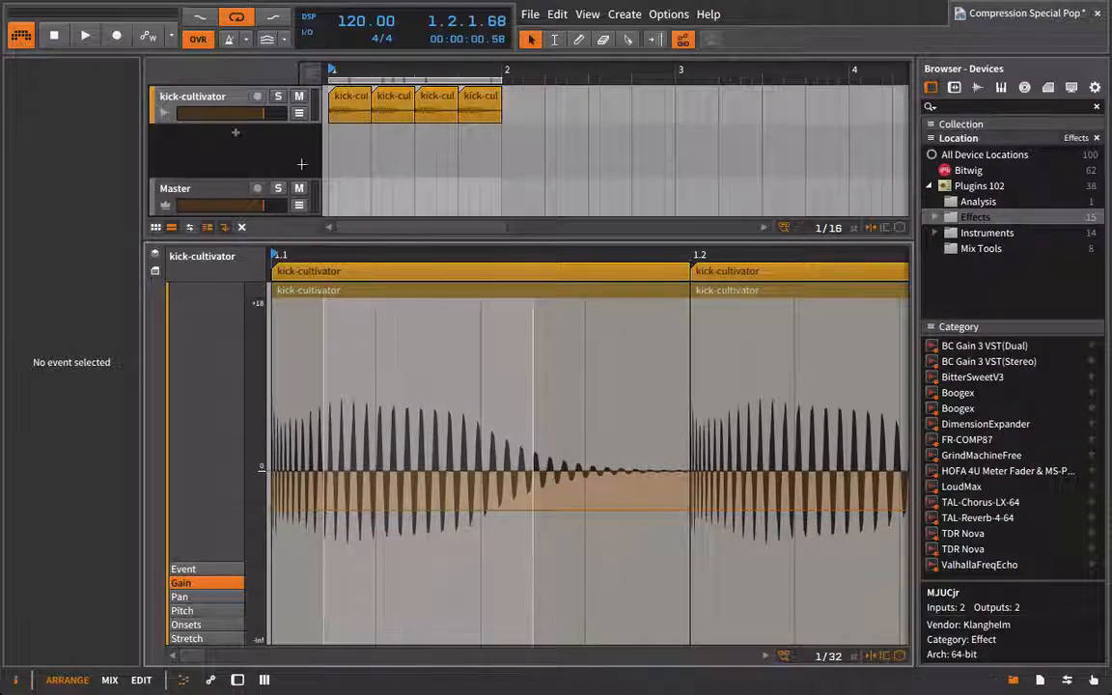
# Insert the FR-COMP87 compressor on the kick-cultivator track and lower its threshold to -16 dB during playback
pyautogui.doubleClick(216, 102)
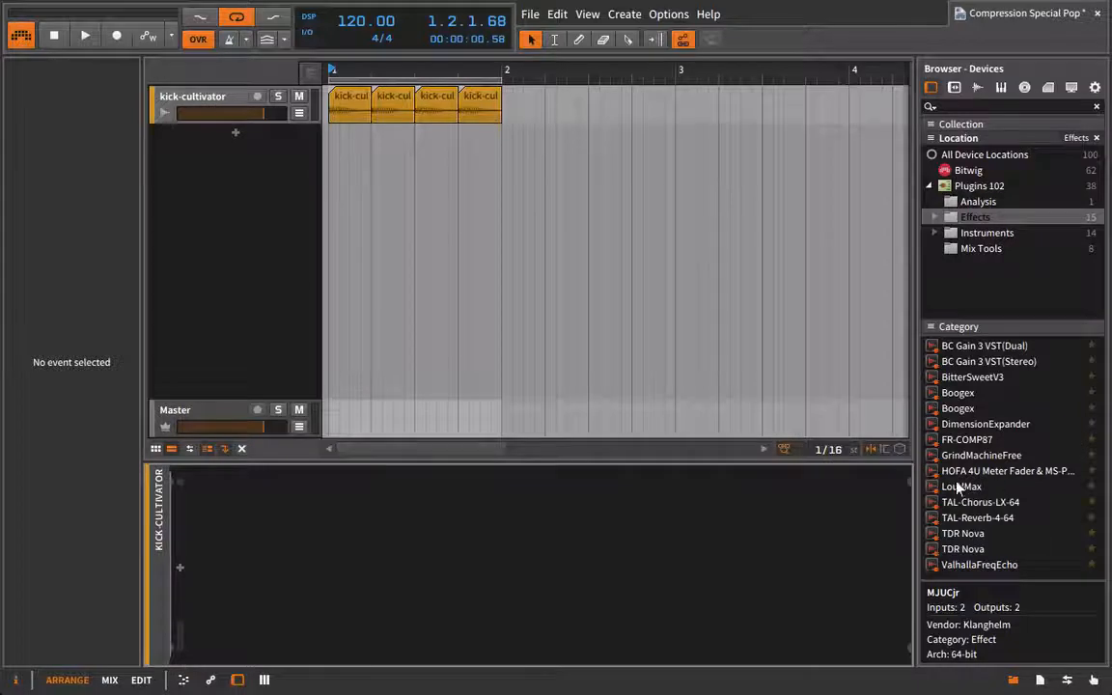
pyautogui.moveTo(936, 437); pyautogui.dragTo(330, 118)
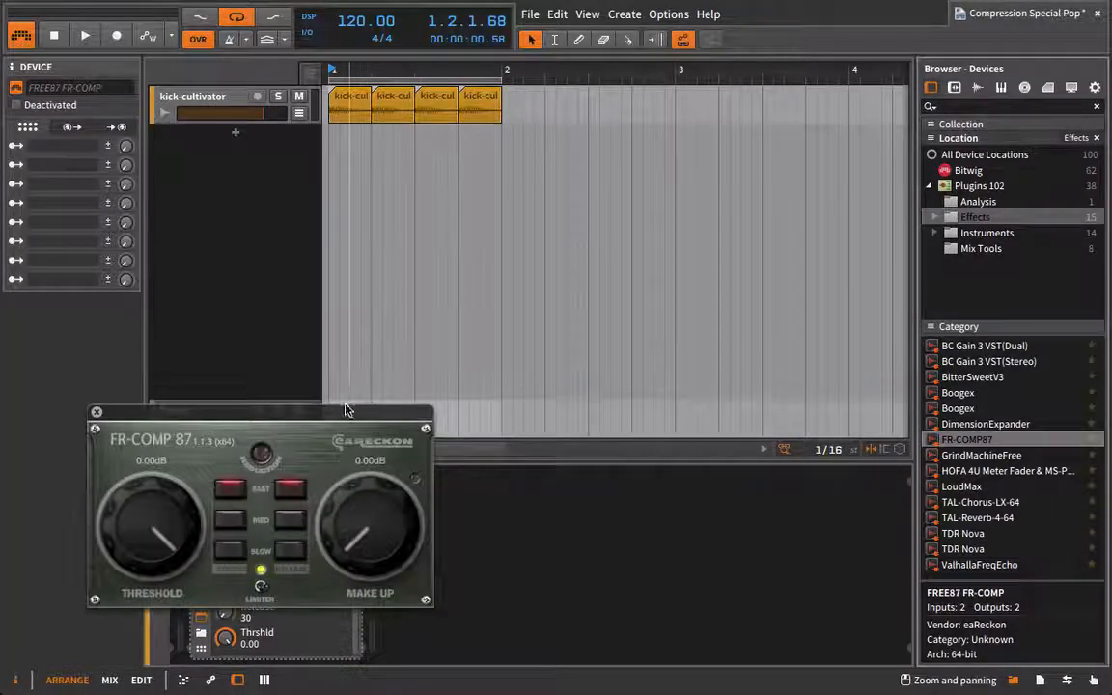
pyautogui.moveTo(401, 413); pyautogui.dragTo(562, 250)
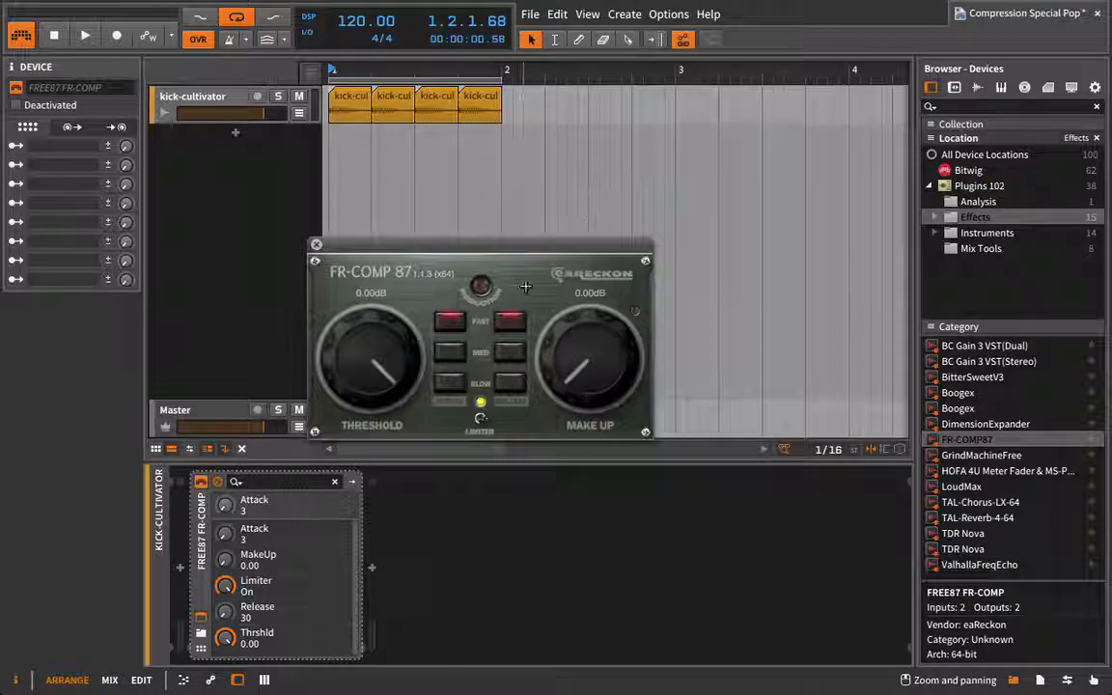
pyautogui.press('space')
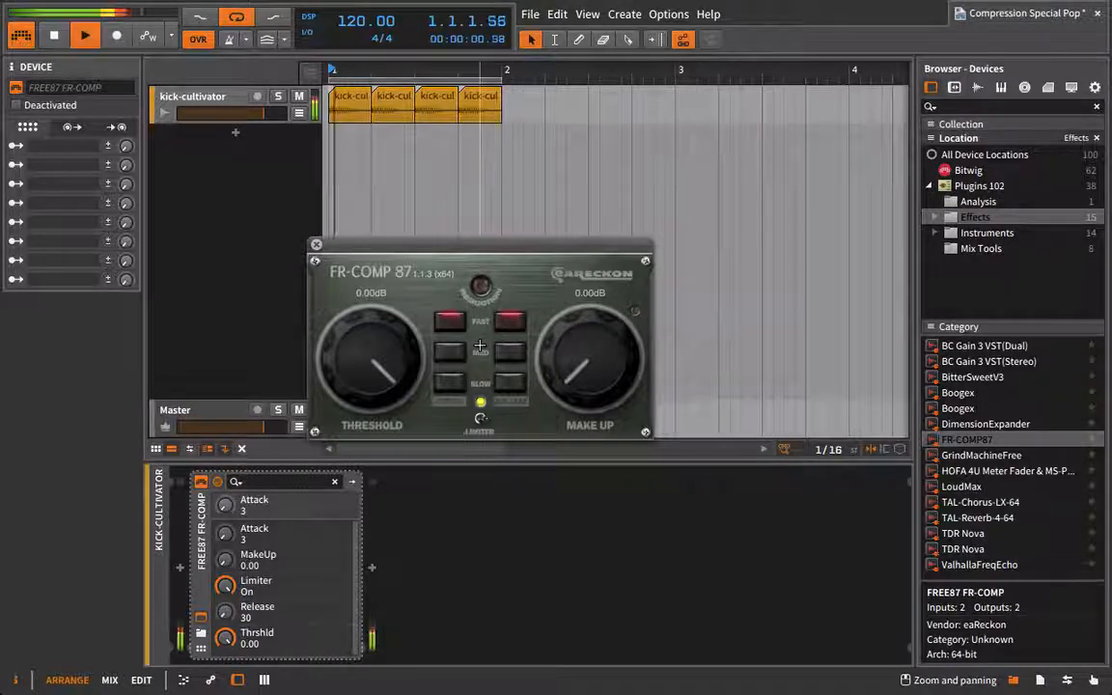
pyautogui.moveTo(374, 359); pyautogui.dragTo(394, 386)
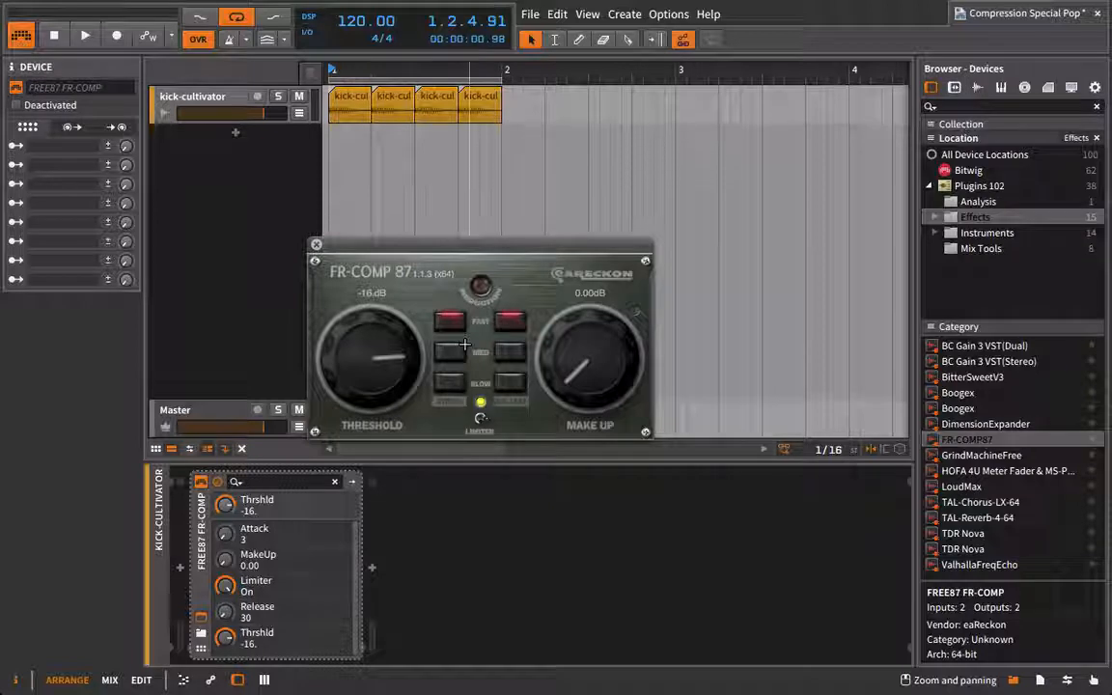
# Compare FR-COMP87's medium and fast attack settings during playback, leaving the attack on medium (20)
pyautogui.press('space')
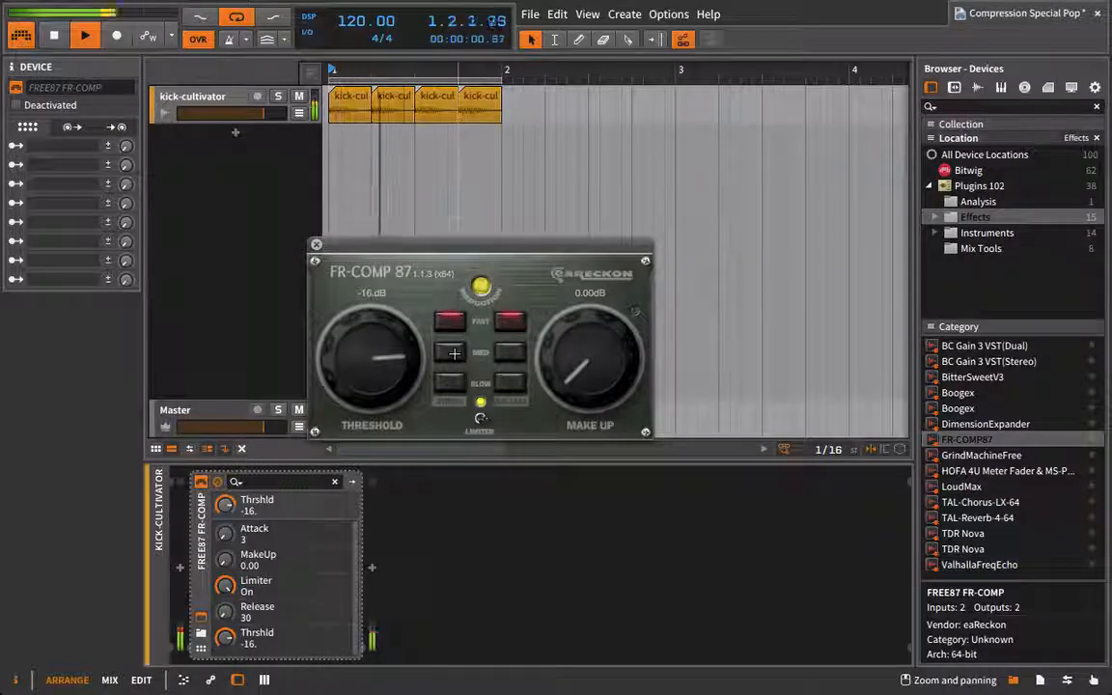
pyautogui.click(454, 353)
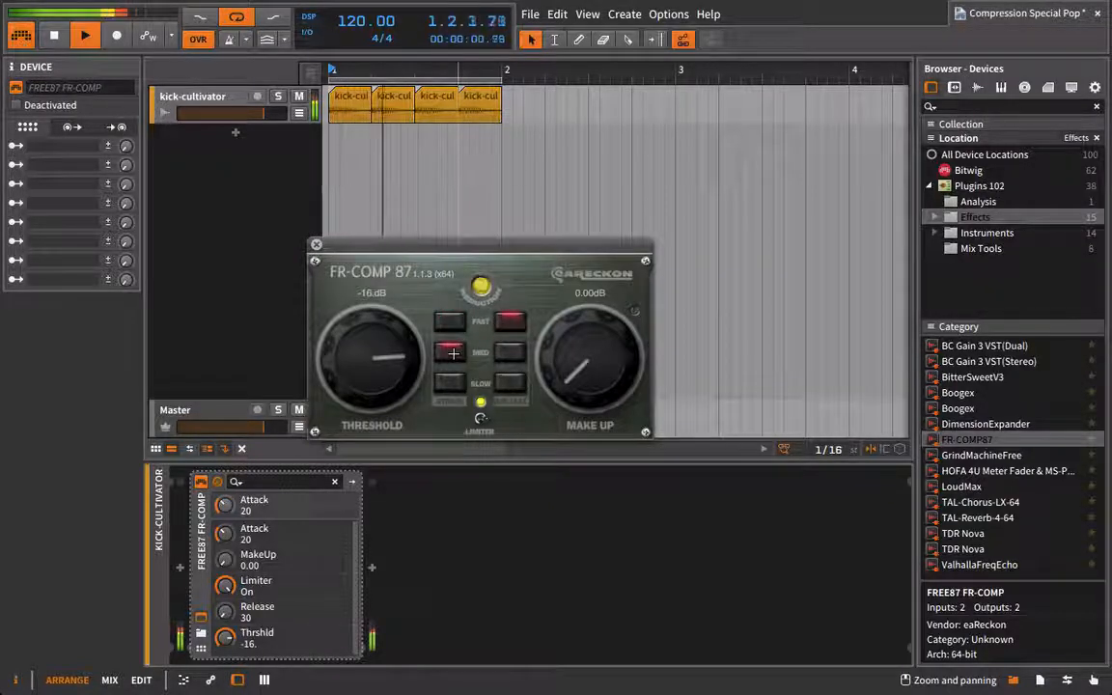
pyautogui.press('space')
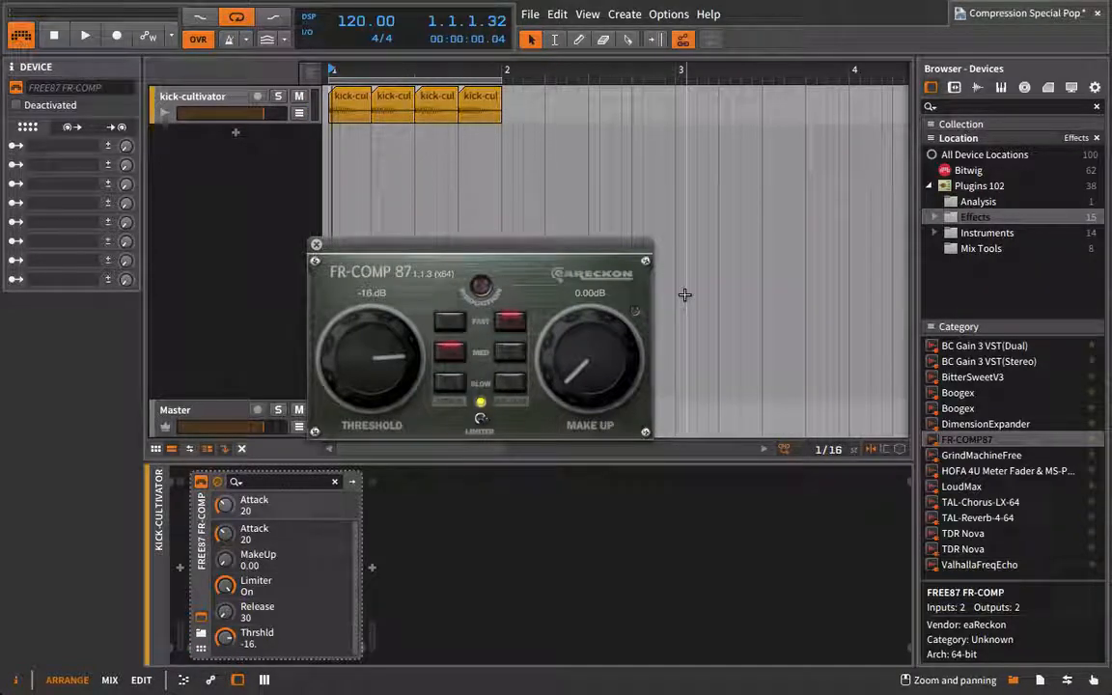
pyautogui.press('space')
pyautogui.click(451, 325)
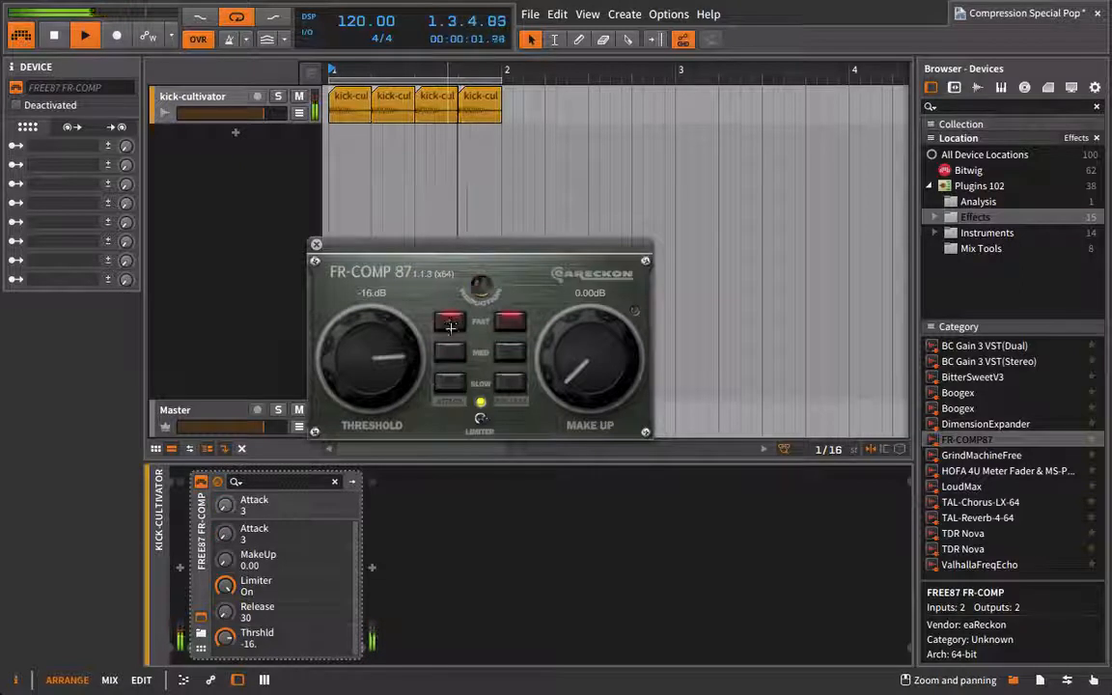
pyautogui.click(449, 352)
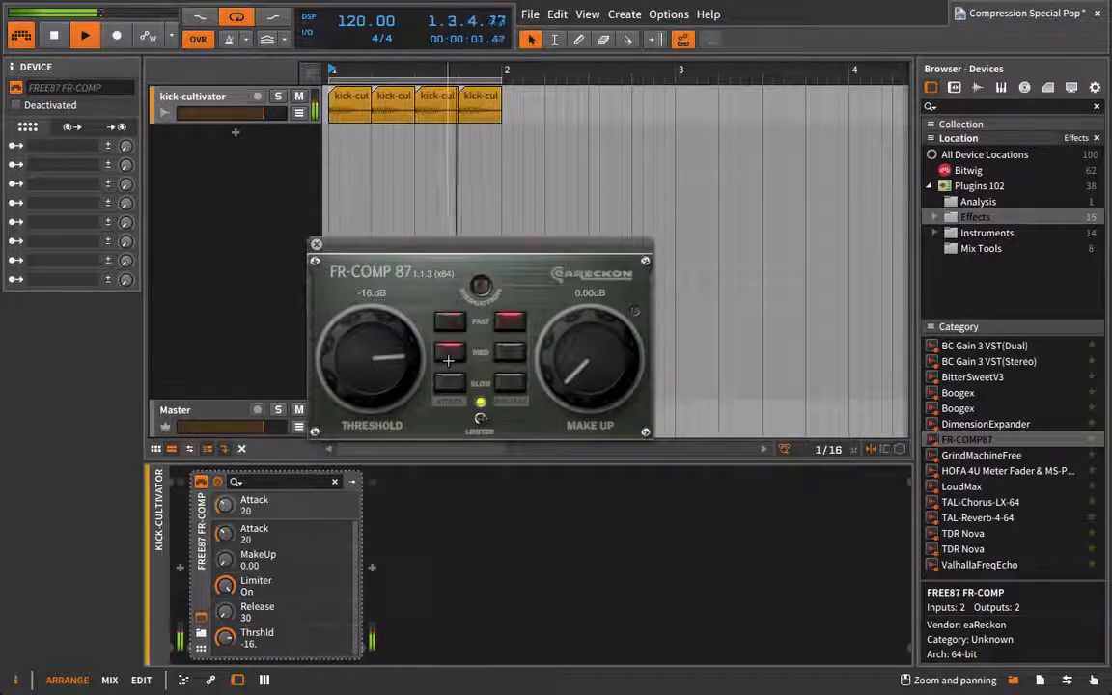
pyautogui.press('space')
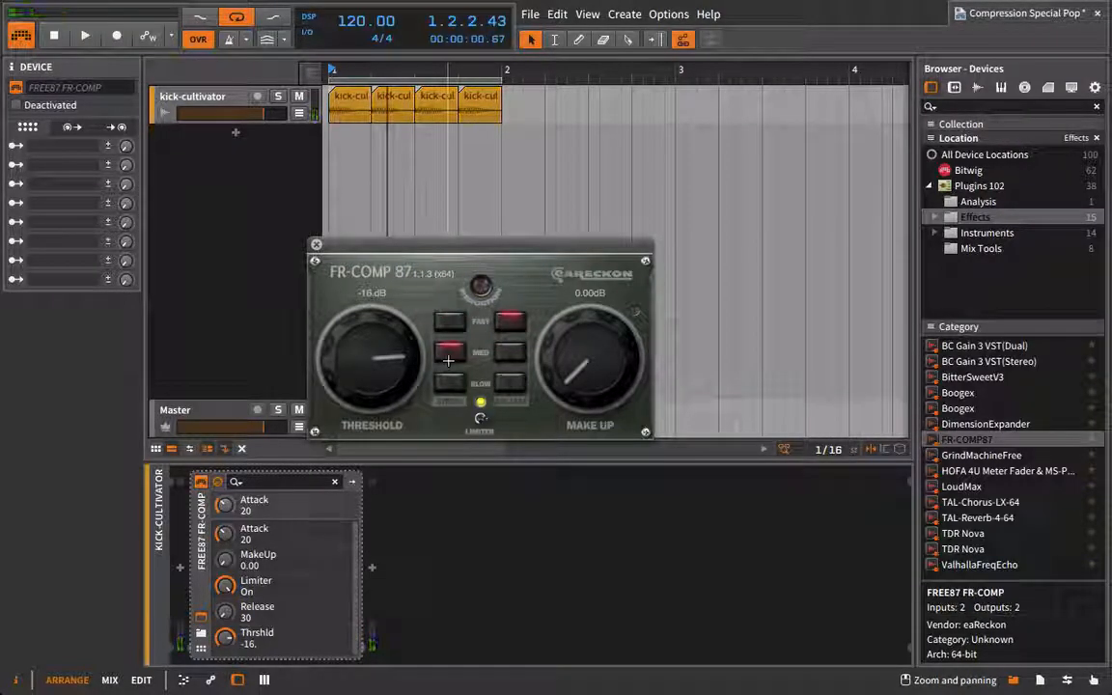
# Compare FR-COMP87's medium (150), slow (300) and fast (30) release settings during playback, leaving the release on fast
pyautogui.click(510, 351)
pyautogui.press('space')
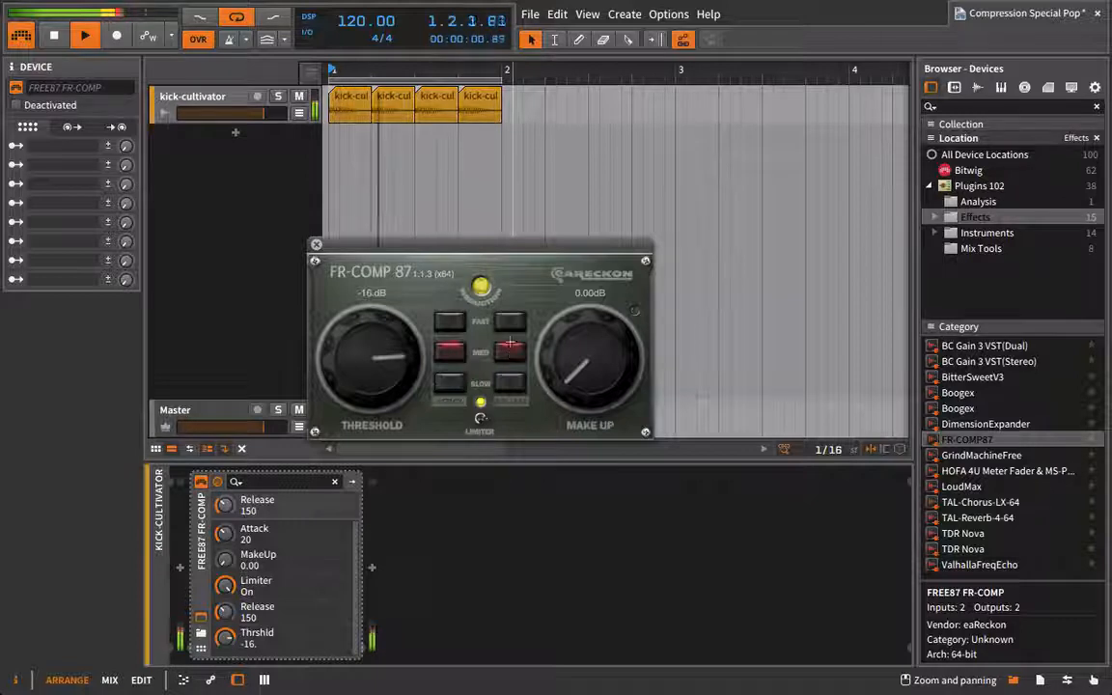
pyautogui.click(510, 383)
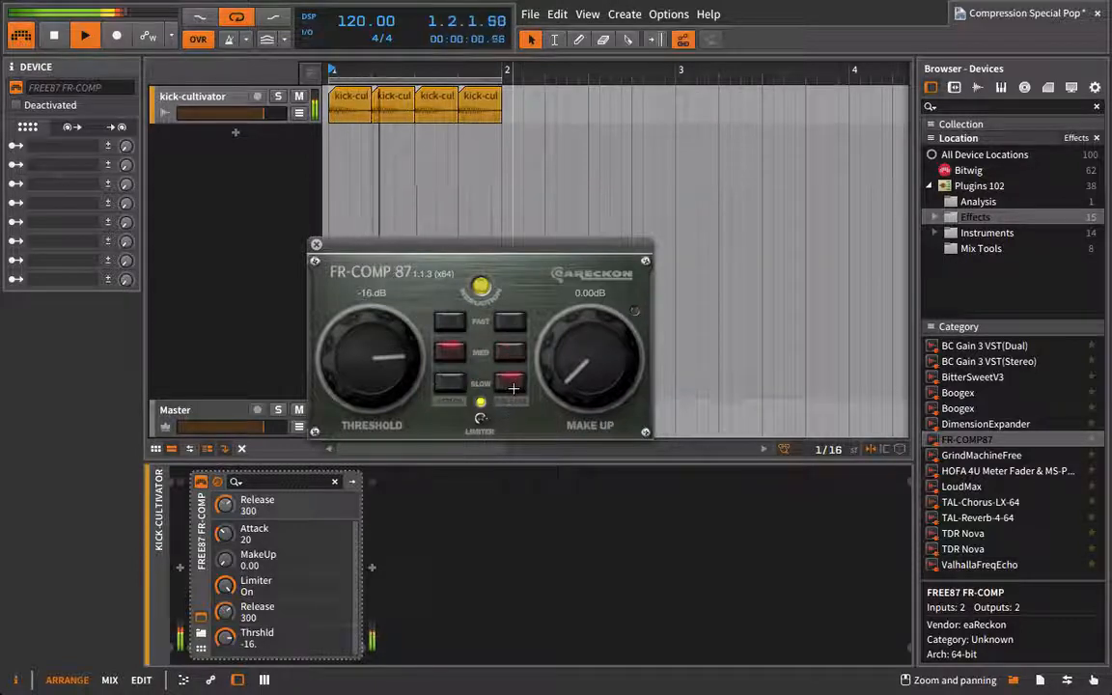
pyautogui.click(509, 351)
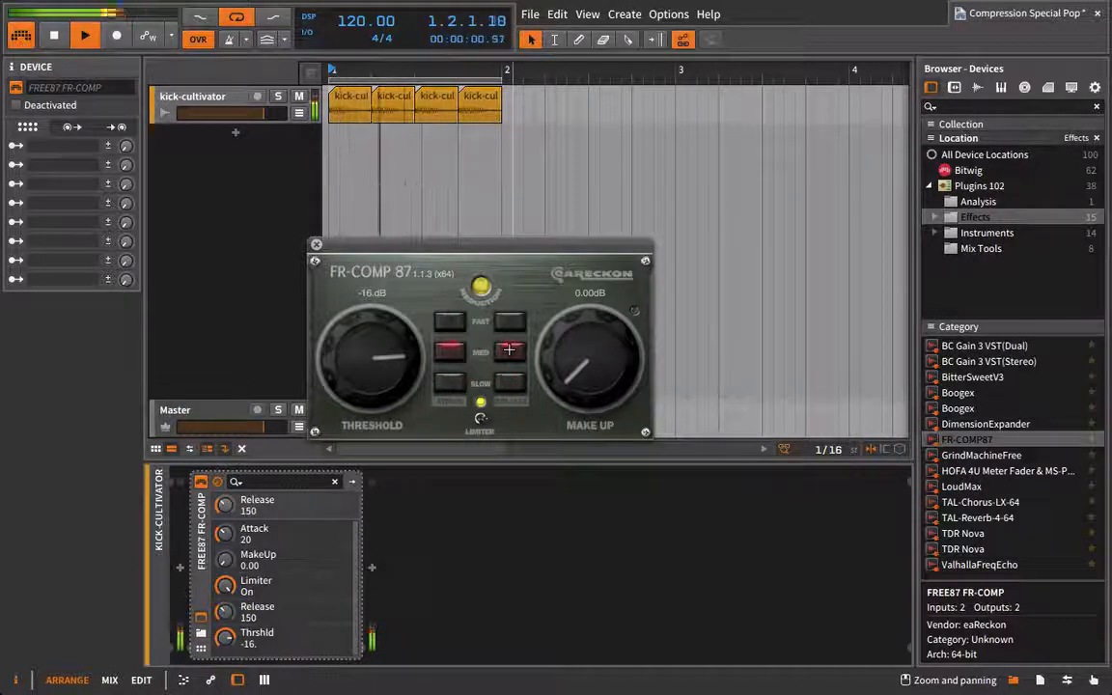
pyautogui.click(508, 374)
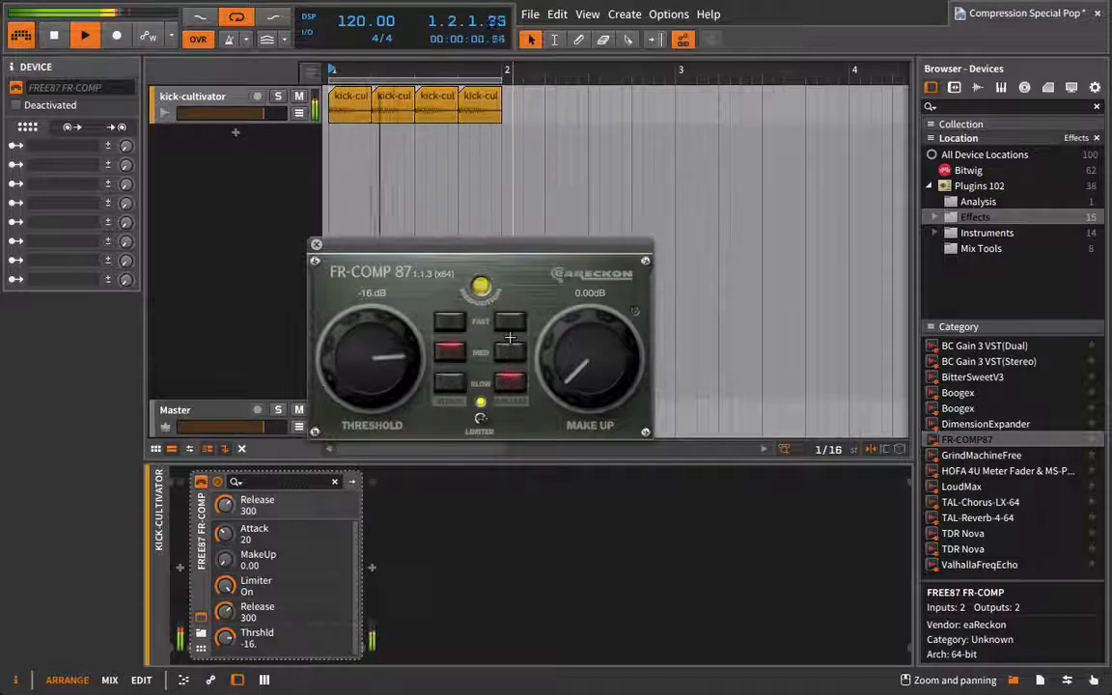
pyautogui.click(509, 323)
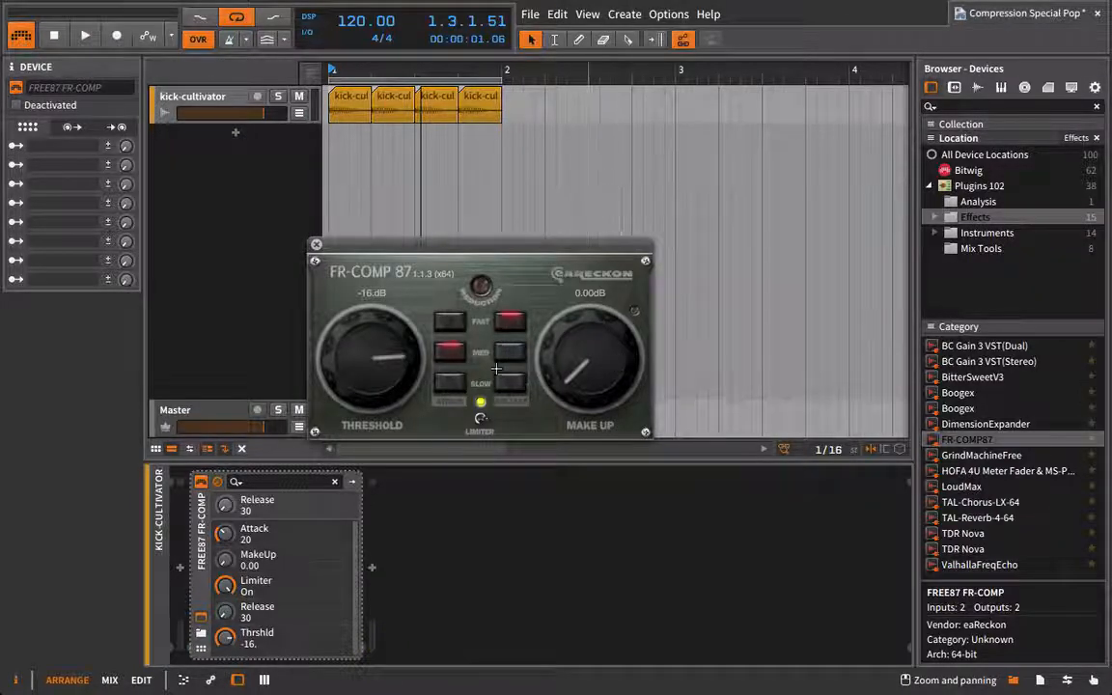
# Raise FR-COMP87's make-up gain to 9.99 dB while the kick loop plays
pyautogui.click(607, 367)
pyautogui.press('space')
pyautogui.moveTo(607, 367)
pyautogui.mouseDown()
pyautogui.moveTo(635, 311)
pyautogui.moveTo(603, 343)
pyautogui.mouseUp()
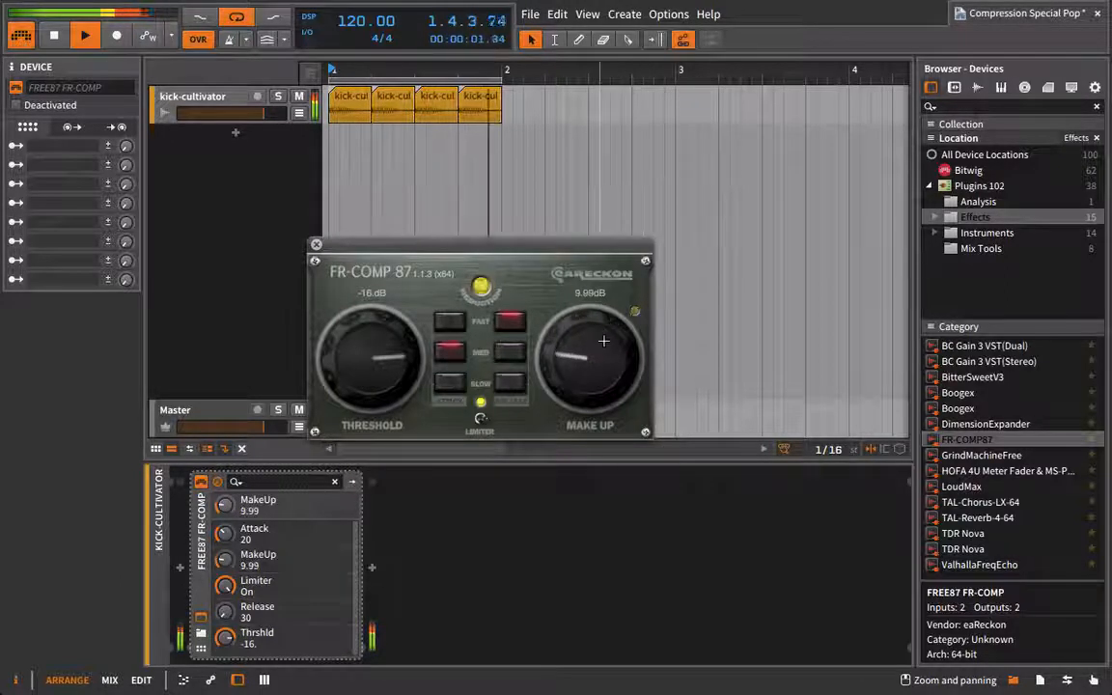
# Compare the kick loop with FR-COMP87 bypassed and active, and try medium release before returning to fast
pyautogui.click(200, 482)
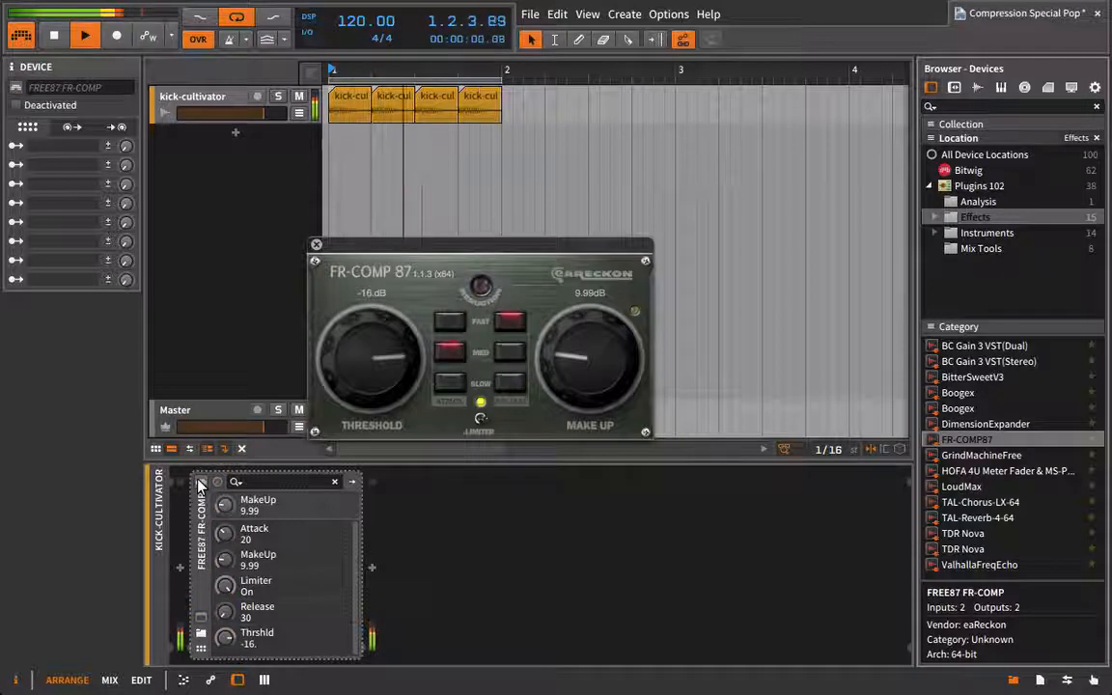
pyautogui.click(200, 482)
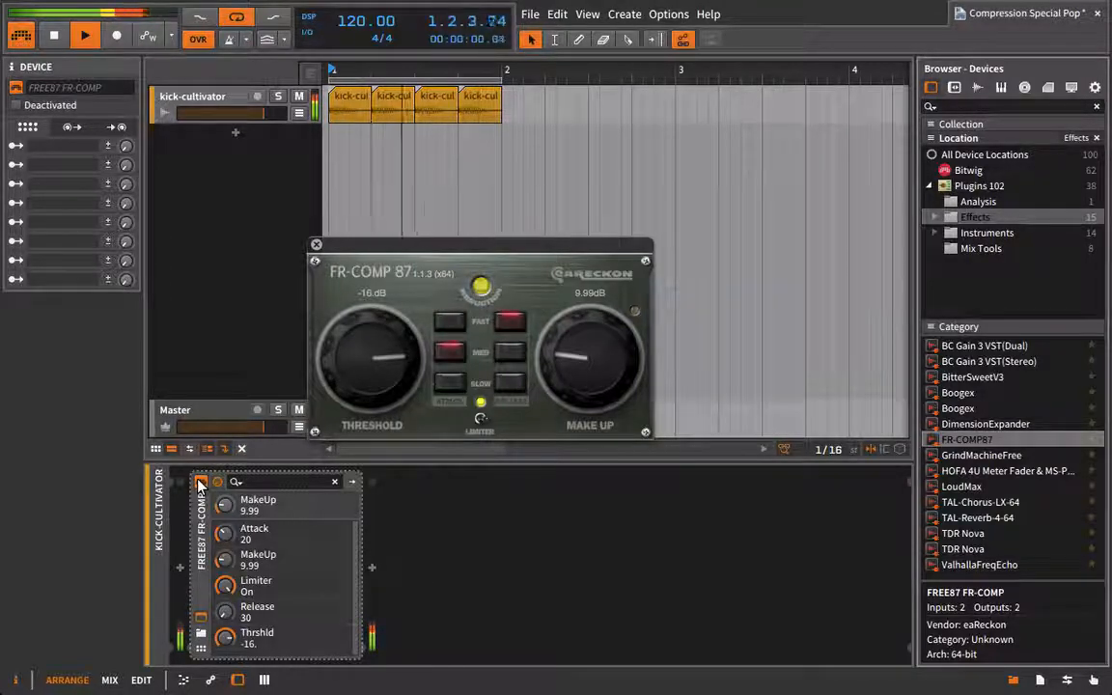
pyautogui.click(511, 351)
pyautogui.click(510, 321)
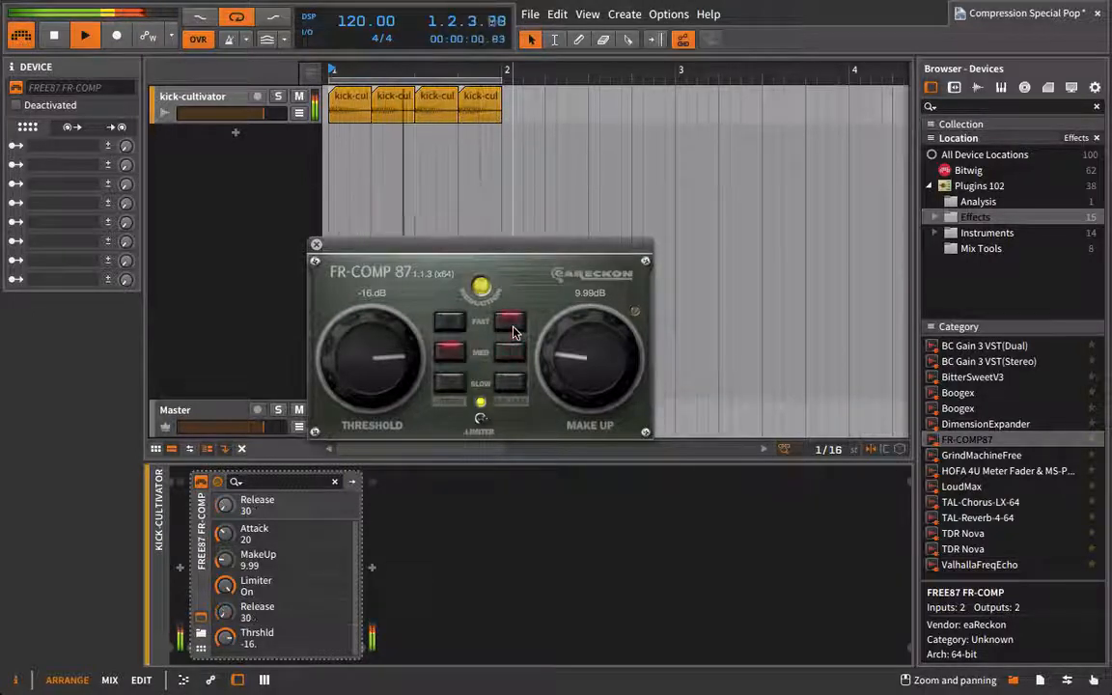
pyautogui.press('space')
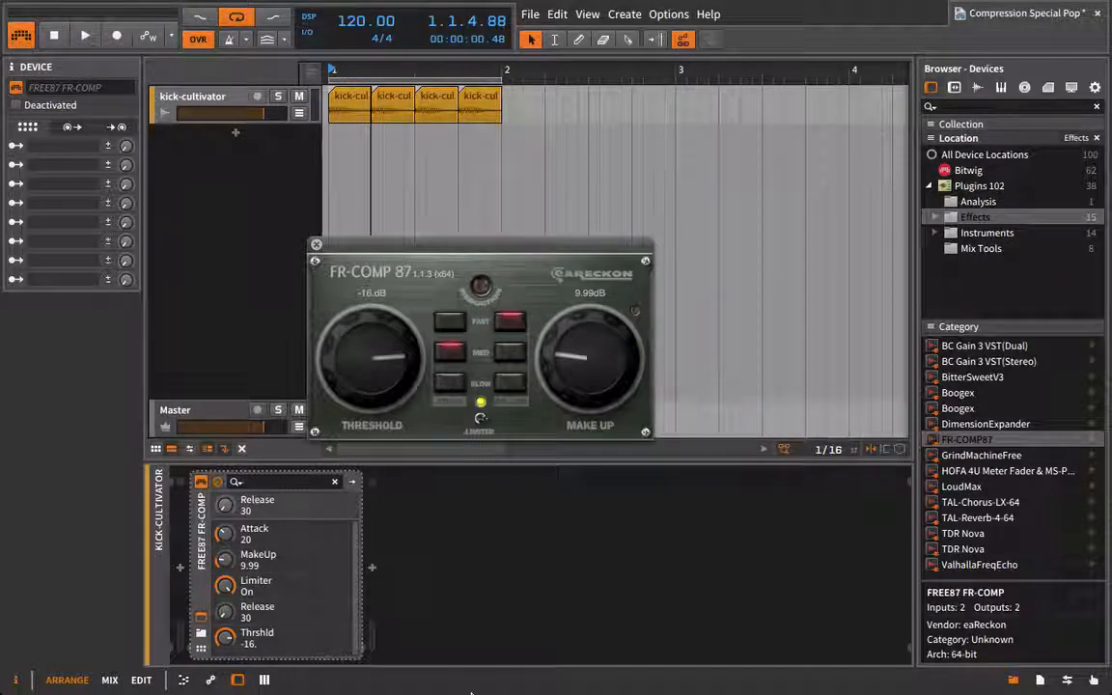
# Close and switch off FR-COMP87, and add TDR Nova from the Mix Tools plugins to the kick-cultivator track after it
pyautogui.click(316, 245)
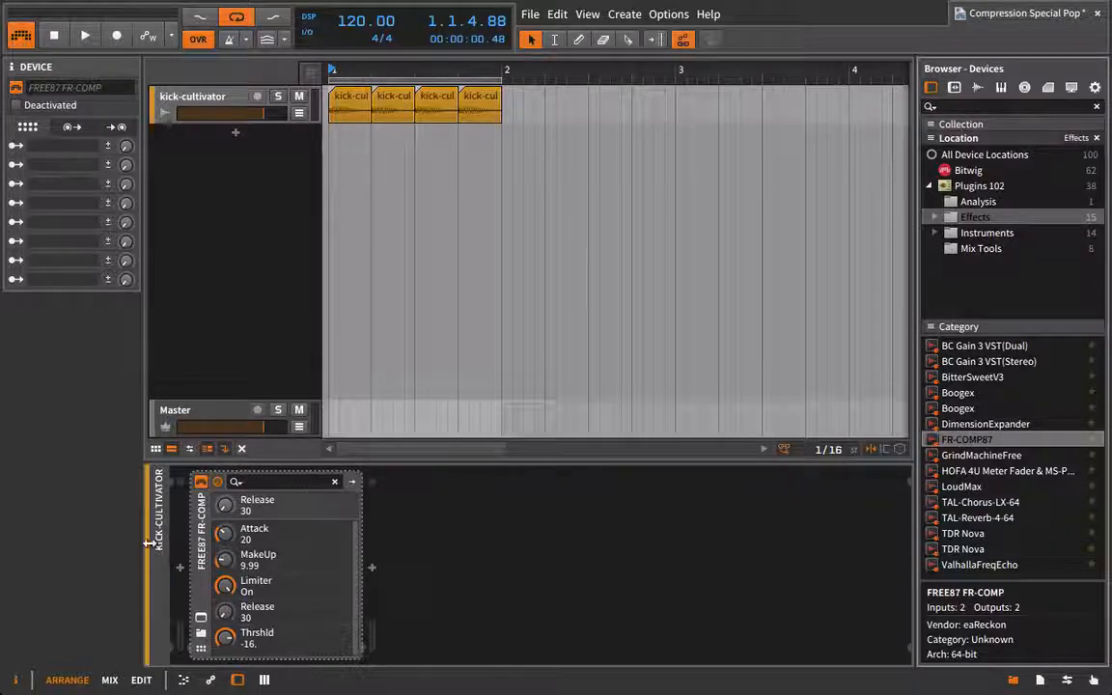
pyautogui.click(198, 482)
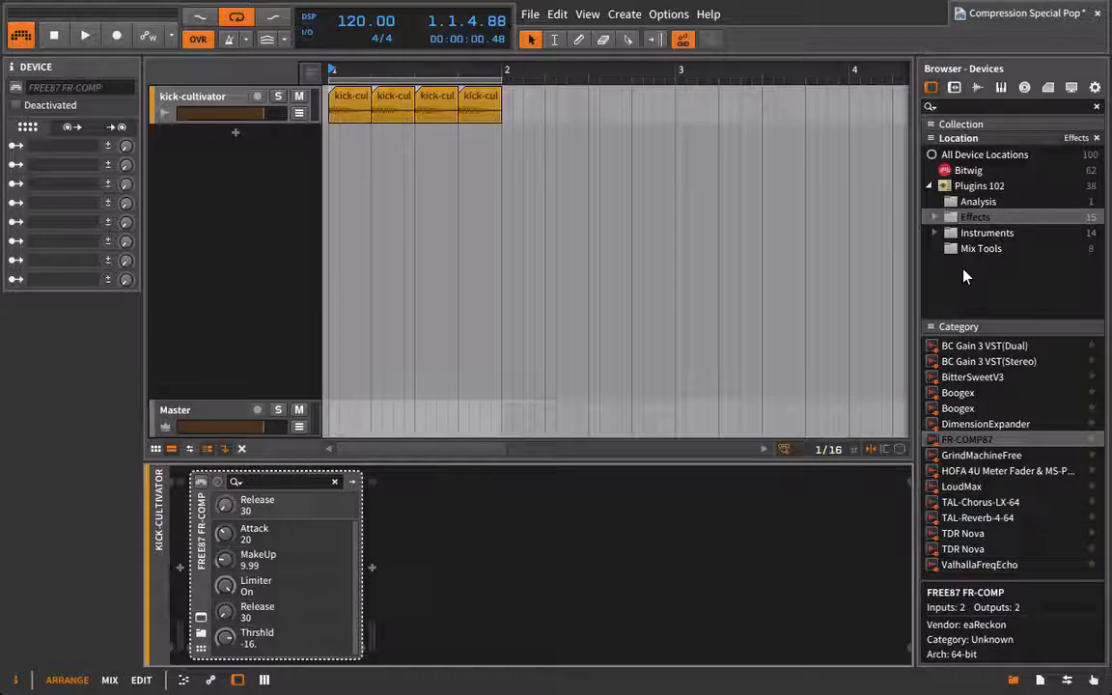
pyautogui.click(976, 233)
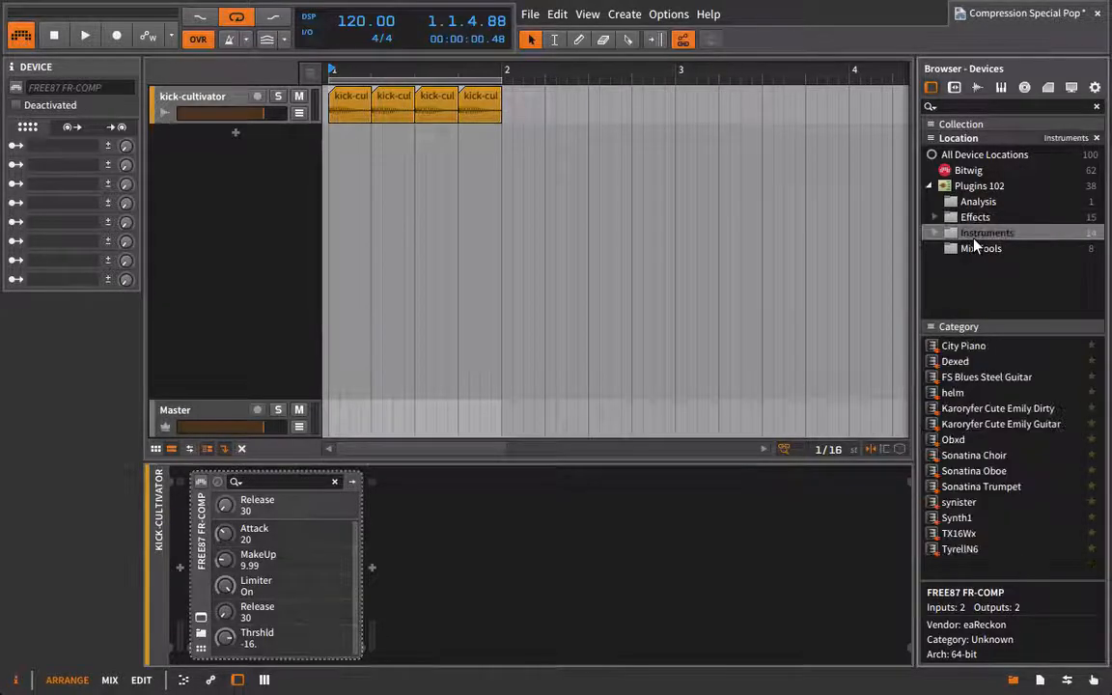
pyautogui.click(976, 248)
pyautogui.moveTo(947, 443); pyautogui.dragTo(715, 519)
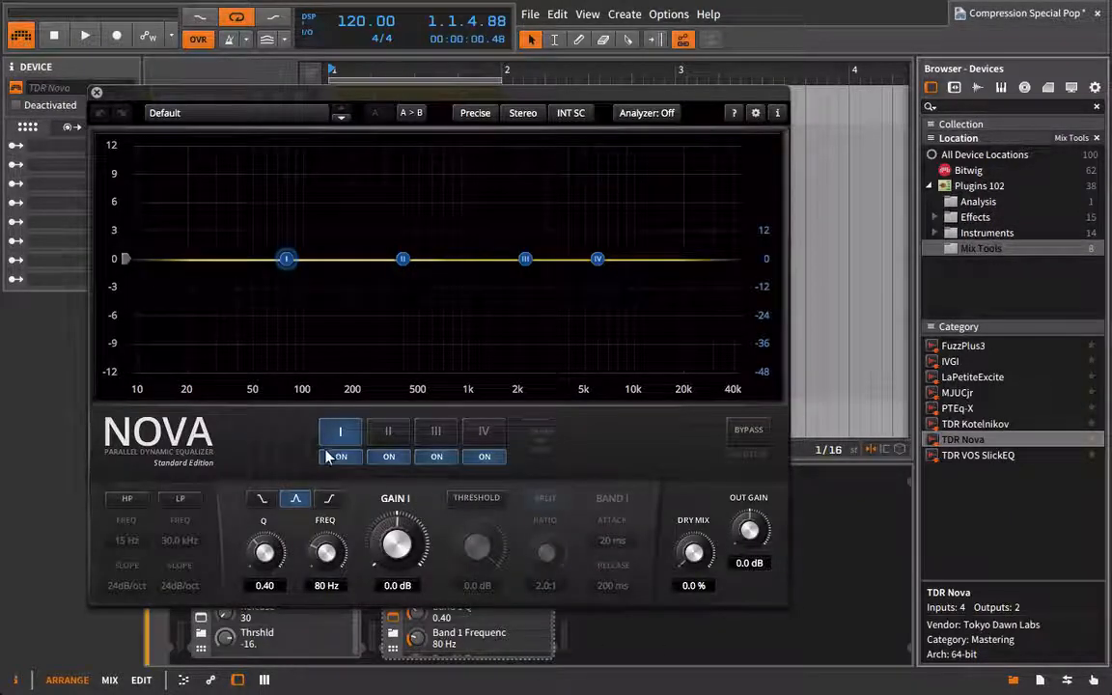
# Set TDR Nova's analyzer to In and move its window clear of the kick track's device chain
pyautogui.click(630, 113)
pyautogui.click(579, 125)
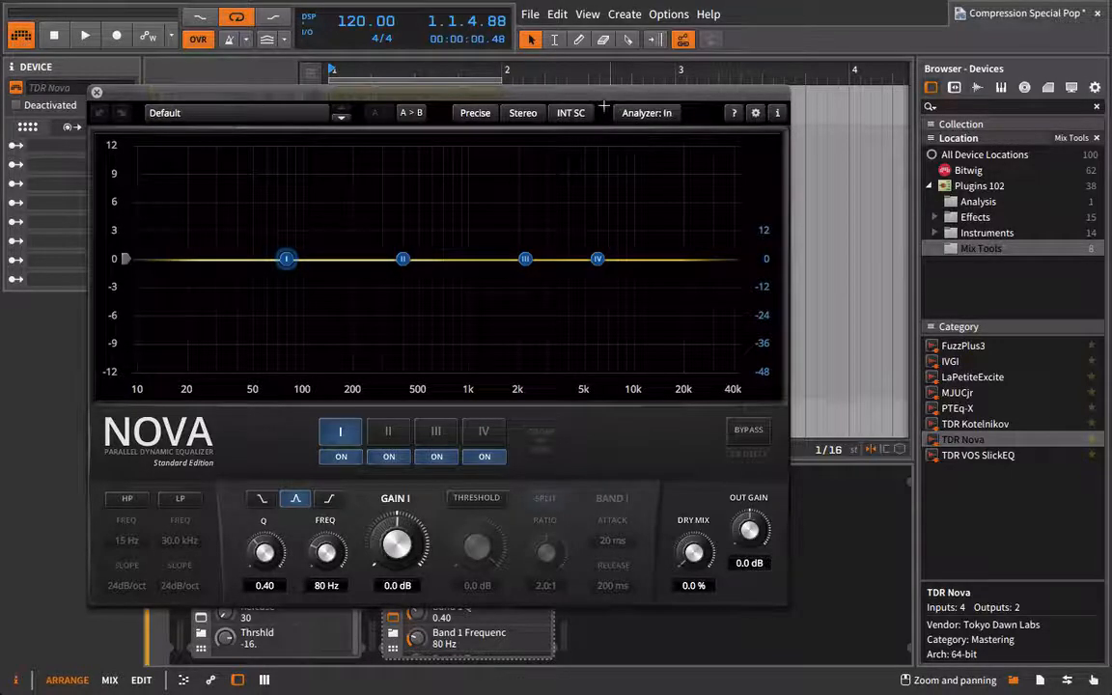
pyautogui.moveTo(417, 95); pyautogui.dragTo(695, 95)
# During playback, boost Nova's band I by 2.0 dB at 59 Hz with Q 0.97, comparing the band off and on
pyautogui.press('space')
pyautogui.moveTo(565, 258); pyautogui.dragTo(542, 243)
pyautogui.moveTo(543, 552); pyautogui.dragTo(482, 414)
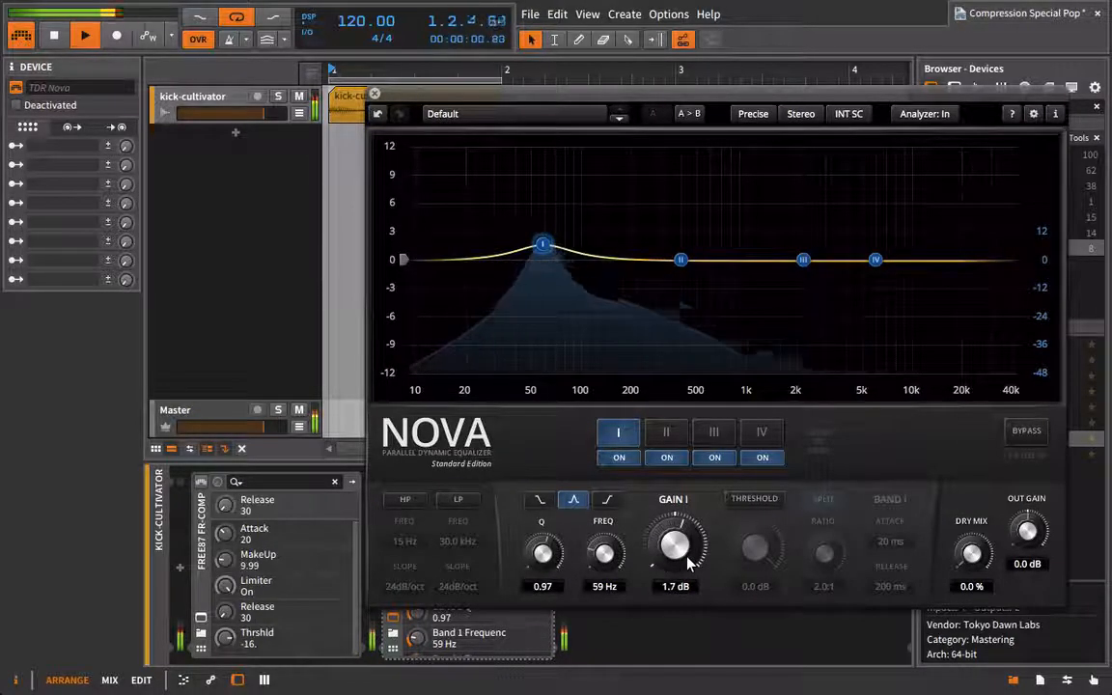
pyautogui.click(616, 456)
pyautogui.click(627, 457)
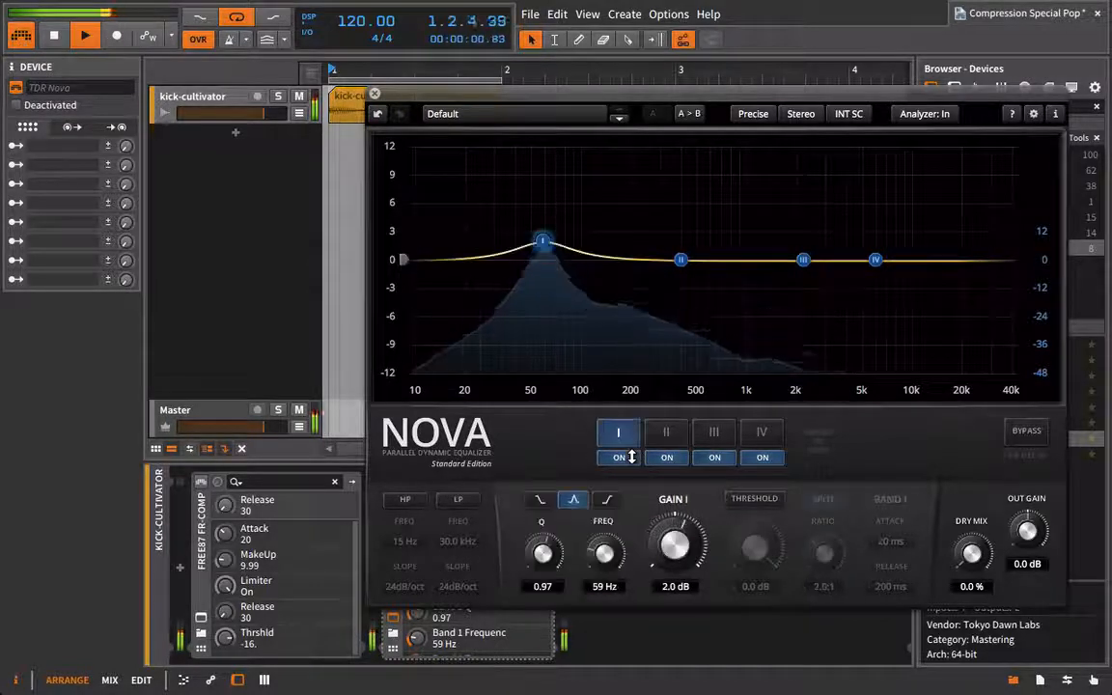
pyautogui.press('space')
# Turn off Nova's bands II and III and lower band IV's frequency to 227 Hz
pyautogui.click(667, 457)
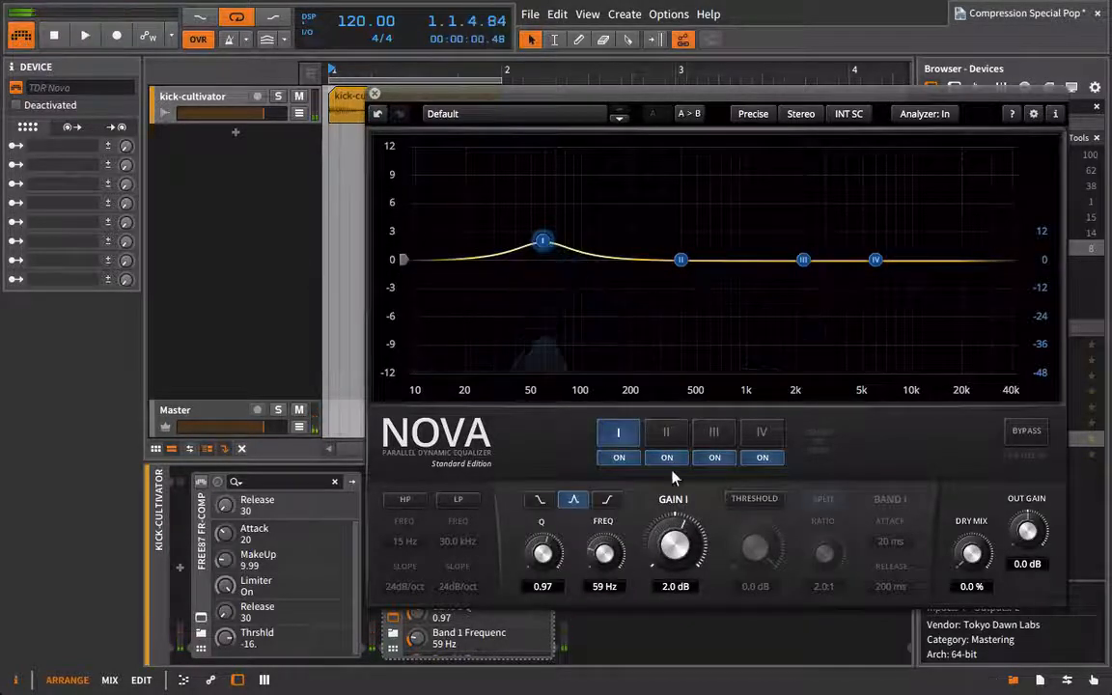
pyautogui.click(715, 457)
pyautogui.click(762, 432)
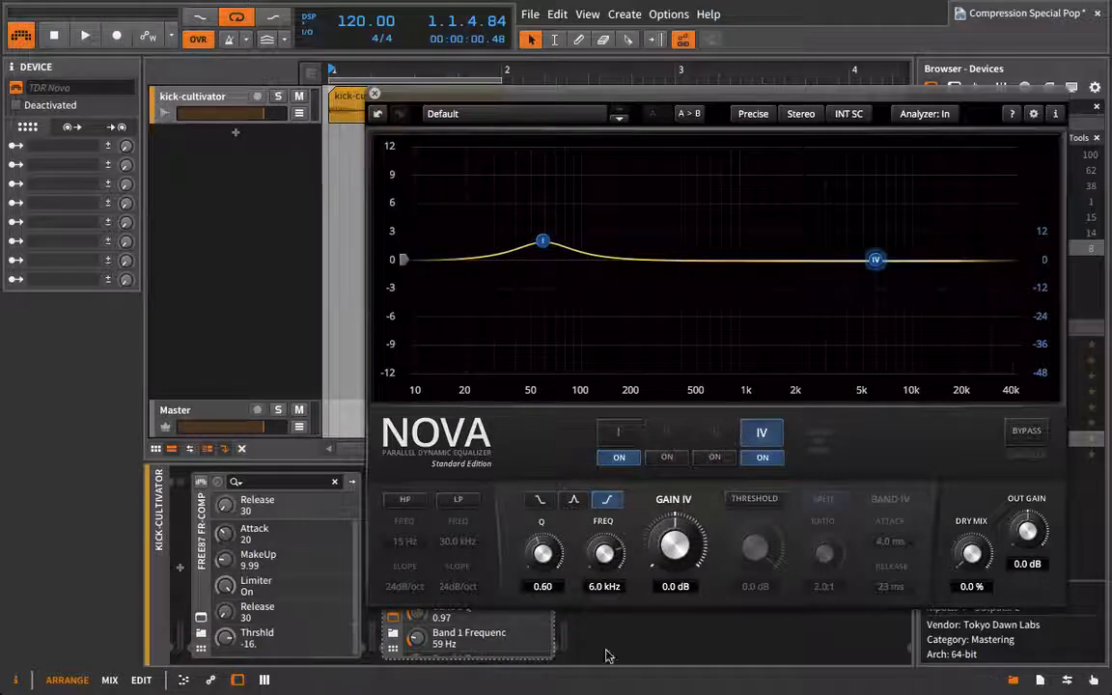
pyautogui.moveTo(618, 555); pyautogui.dragTo(596, 693)
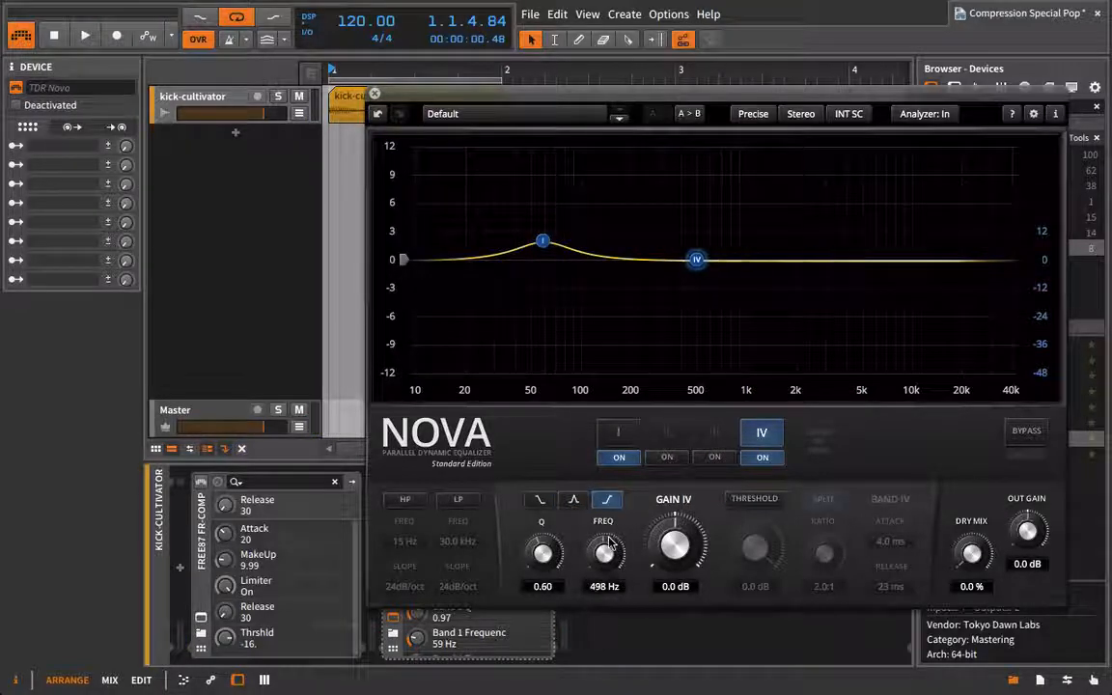
pyautogui.moveTo(610, 544); pyautogui.dragTo(610, 588)
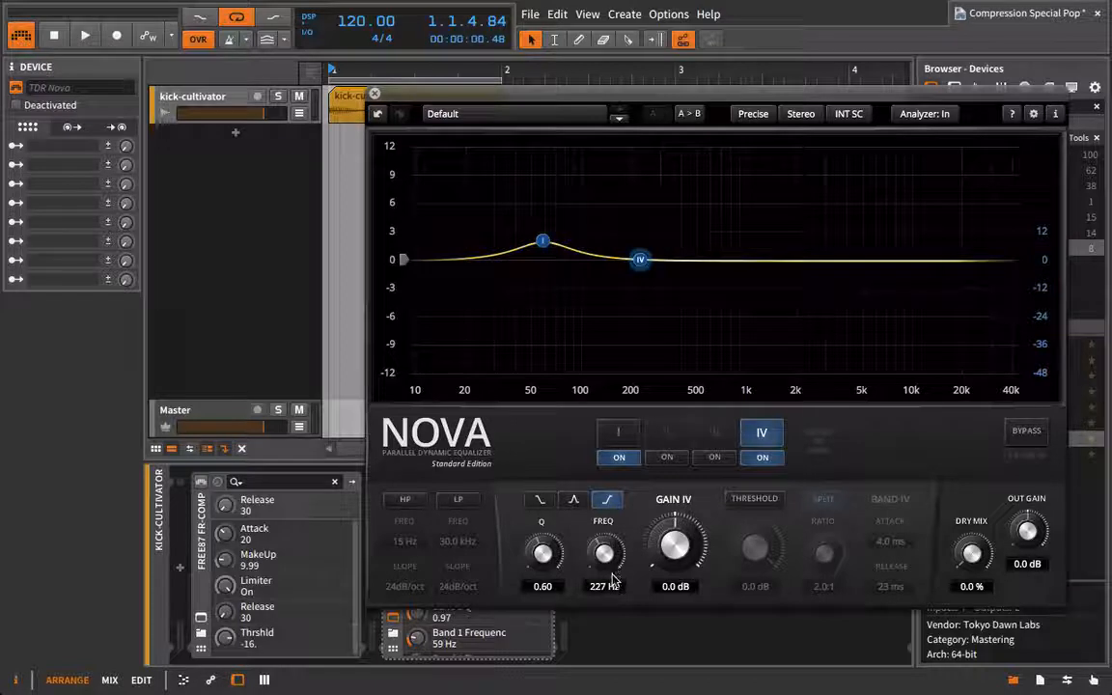
# During playback, set Nova's band IV to -2.4 dB, Q 0.30 and 138 Hz, and raise band I's gain to 2.4 dB
pyautogui.press('space')
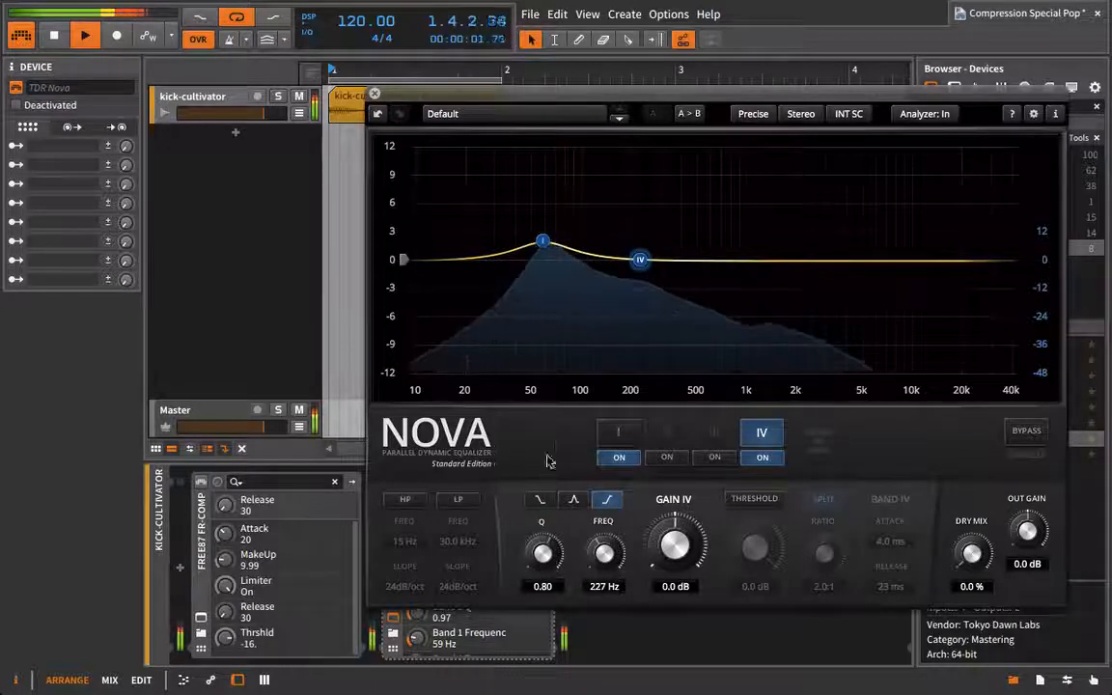
pyautogui.moveTo(673, 548); pyautogui.dragTo(666, 591)
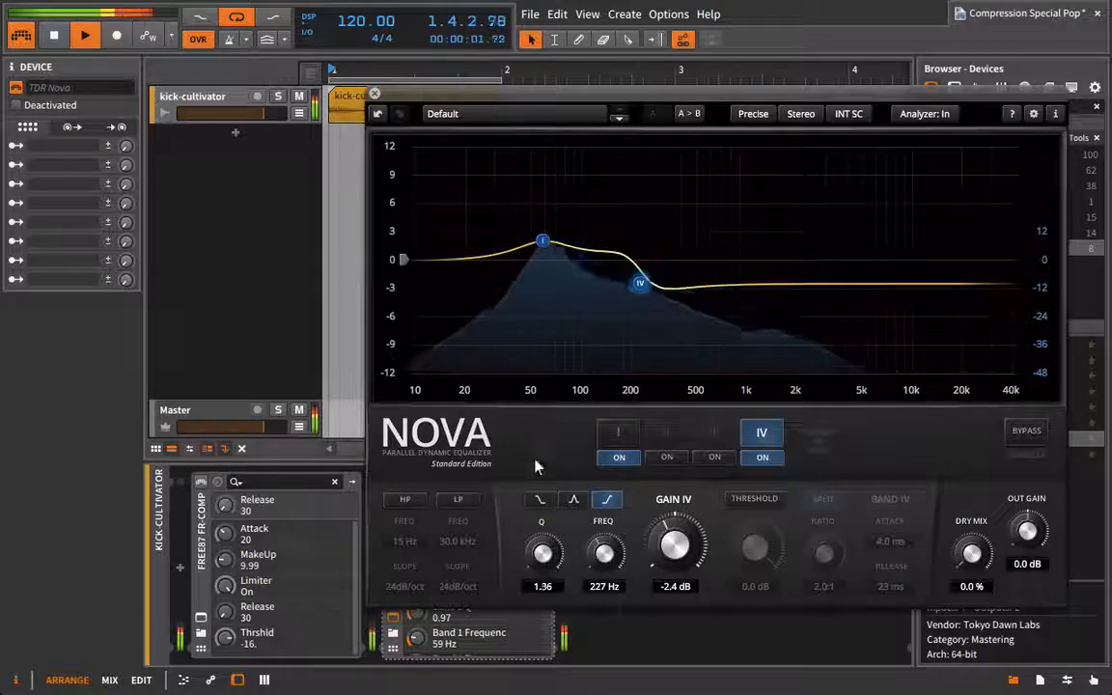
pyautogui.moveTo(543, 552); pyautogui.dragTo(503, 691)
pyautogui.moveTo(514, 593); pyautogui.dragTo(509, 567)
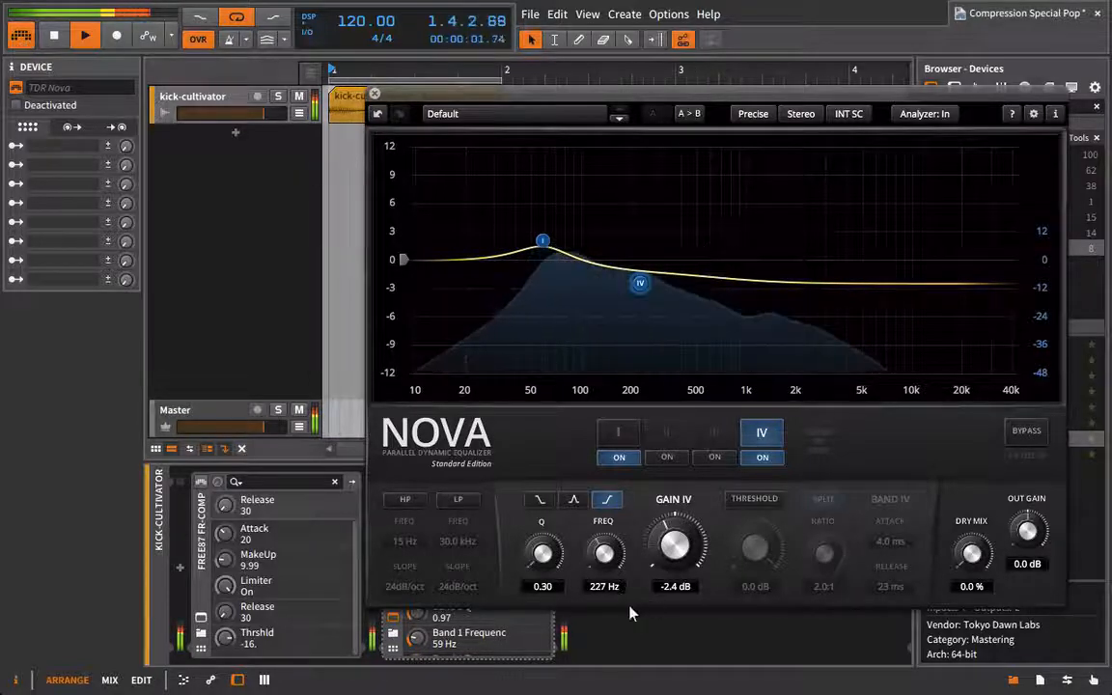
pyautogui.moveTo(604, 552); pyautogui.dragTo(603, 585)
pyautogui.click(619, 433)
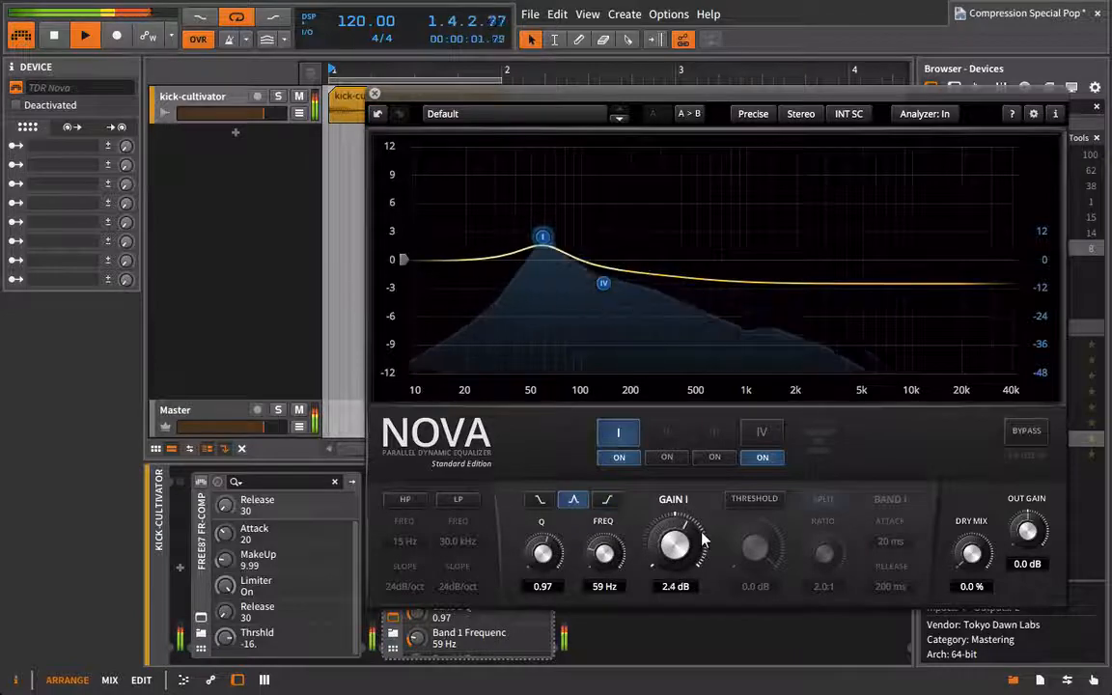
# Enable dynamic processing on Nova's band IV with a -11.5 dB threshold and 33 ms attack
pyautogui.click(762, 433)
pyautogui.click(759, 500)
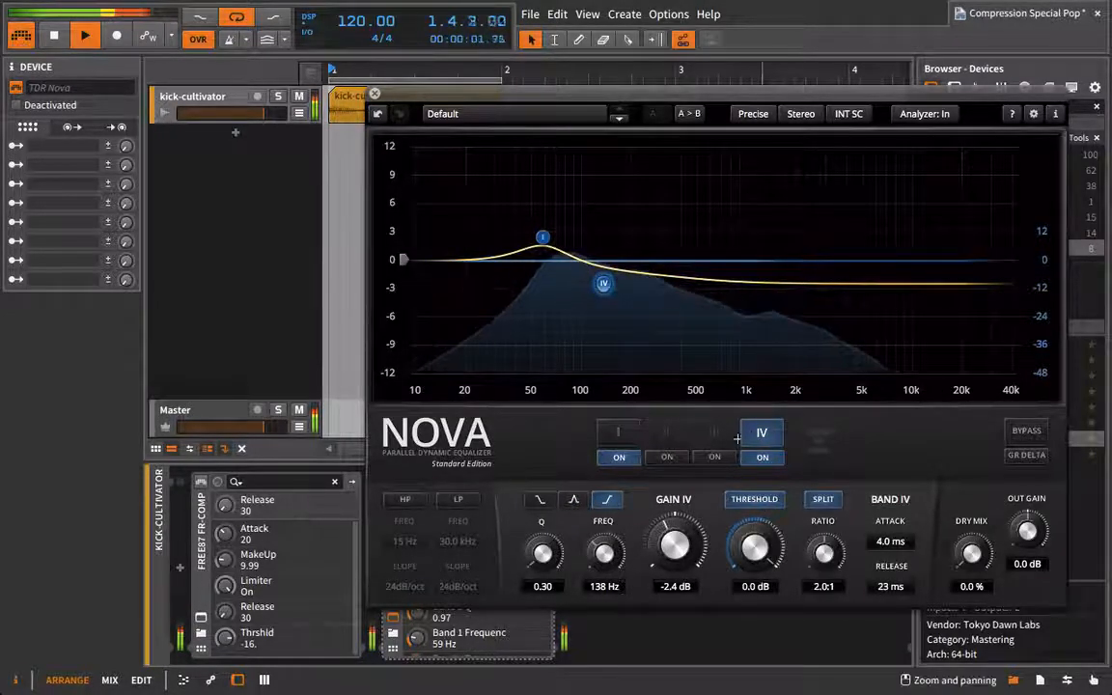
pyautogui.moveTo(755, 549); pyautogui.dragTo(764, 688)
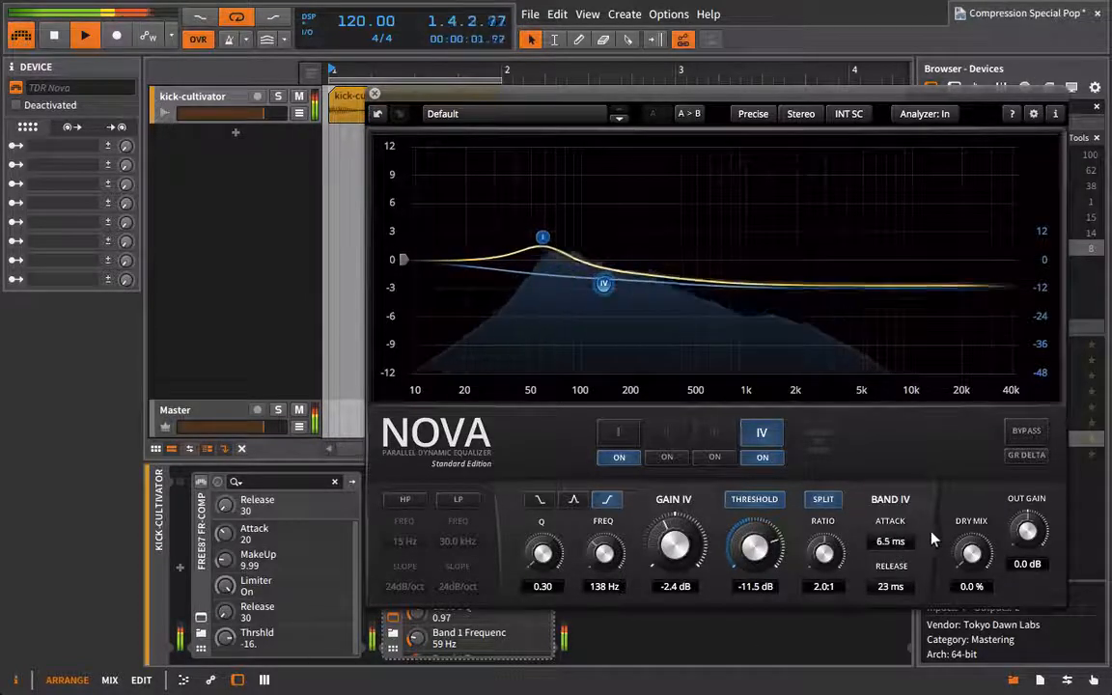
pyautogui.moveTo(931, 532); pyautogui.dragTo(1060, 514)
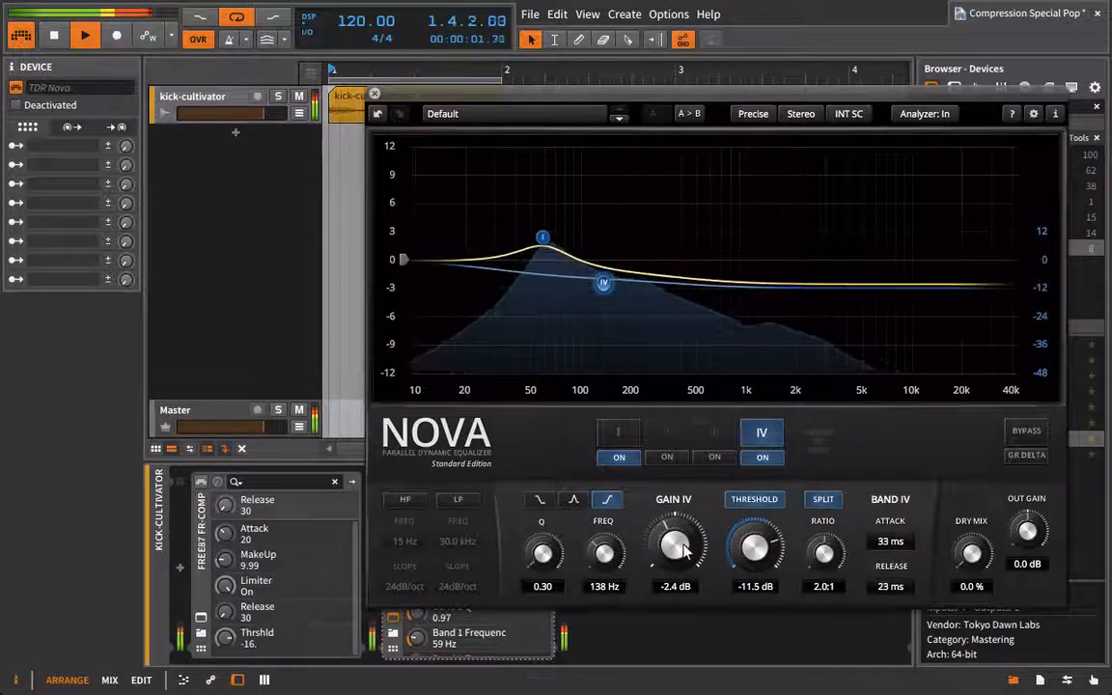
# Refine Nova's band IV to -1.2 dB gain, -26.4 dB threshold, 25 ms attack and 19 ms release
pyautogui.moveTo(686, 550); pyautogui.dragTo(686, 542)
pyautogui.moveTo(755, 548); pyautogui.dragTo(768, 569)
pyautogui.moveTo(891, 544); pyautogui.dragTo(864, 561)
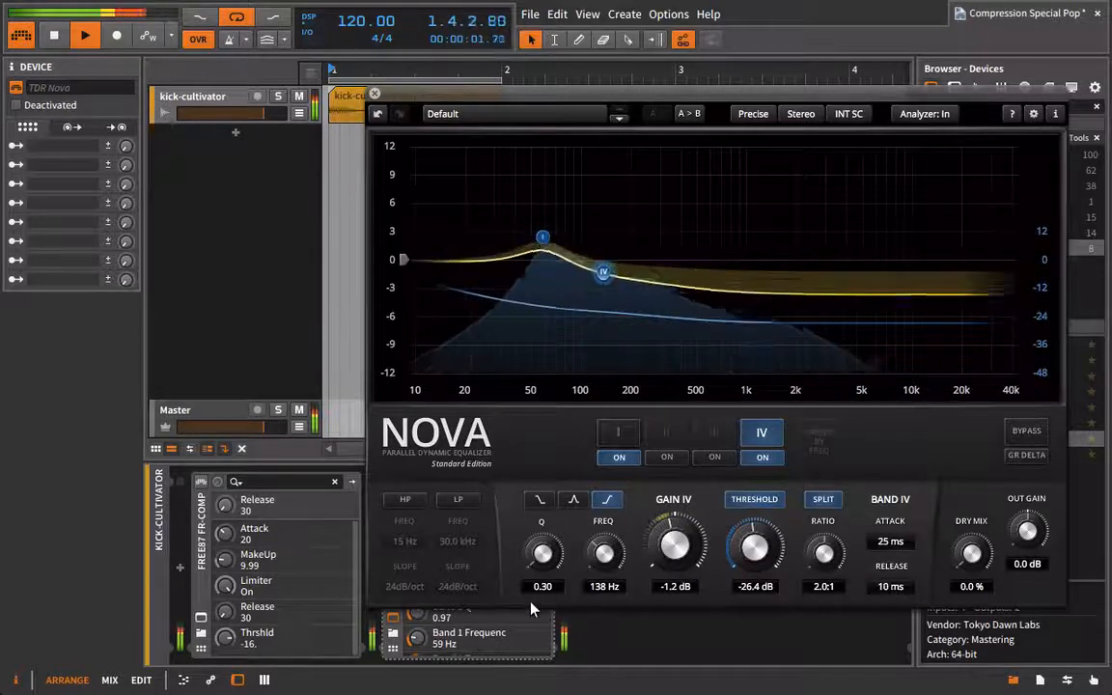
pyautogui.moveTo(896, 587); pyautogui.dragTo(922, 580)
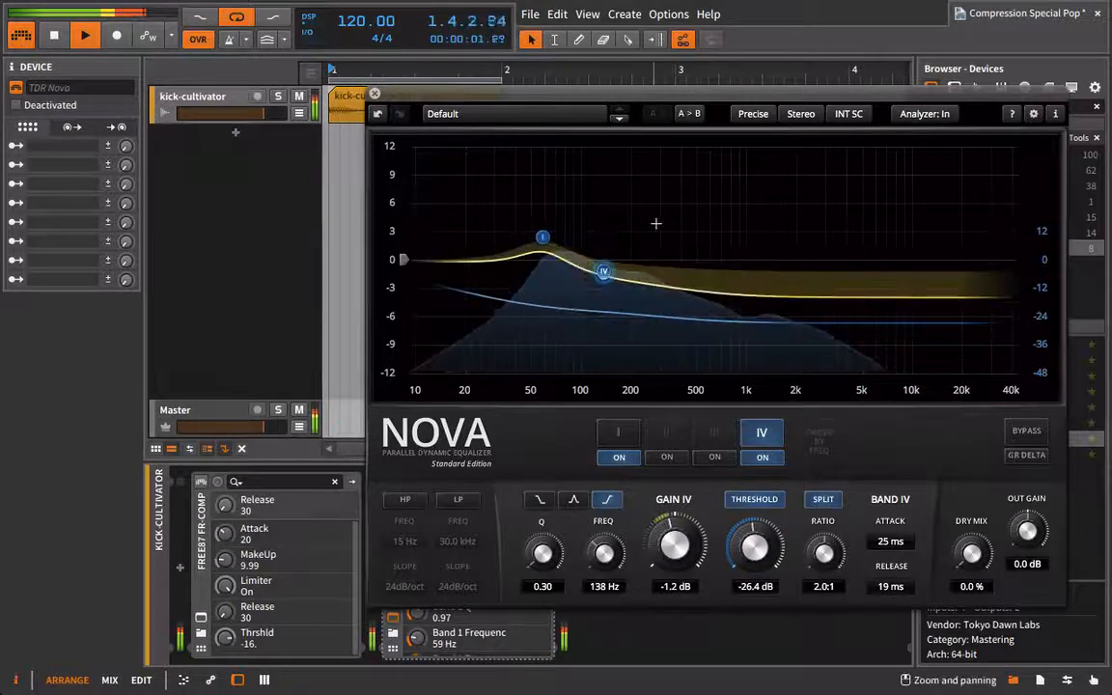
# Compare the kick loop with Nova bypassed and active, raising its output gain to 2.1 dB, and stop playback
pyautogui.click(1026, 431)
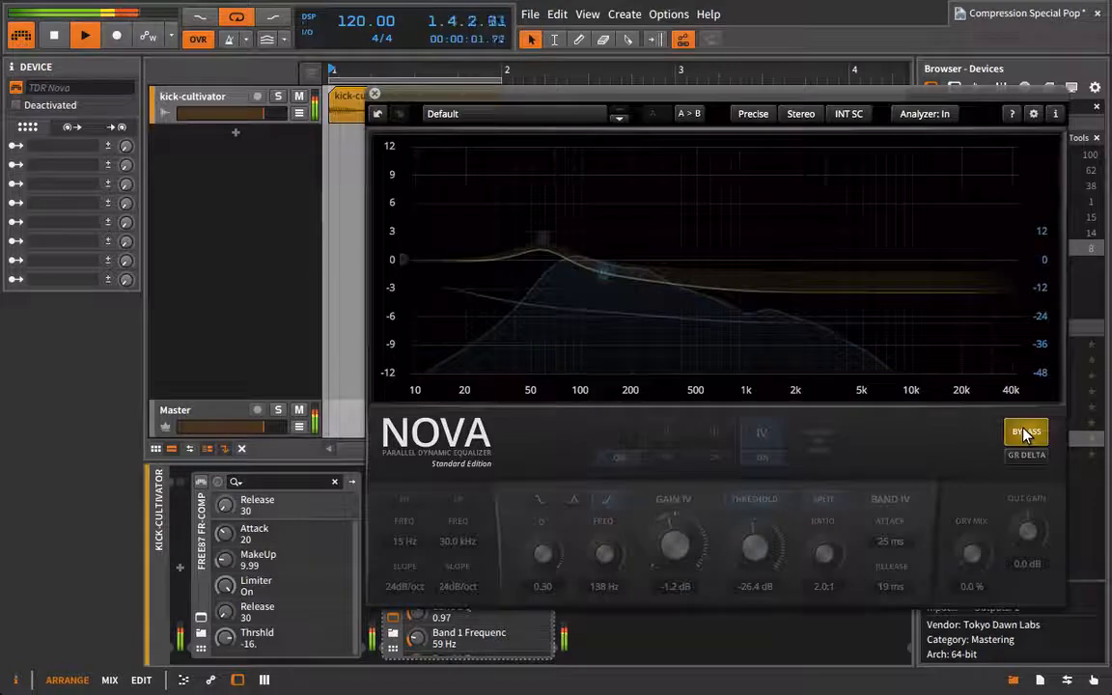
pyautogui.click(1026, 432)
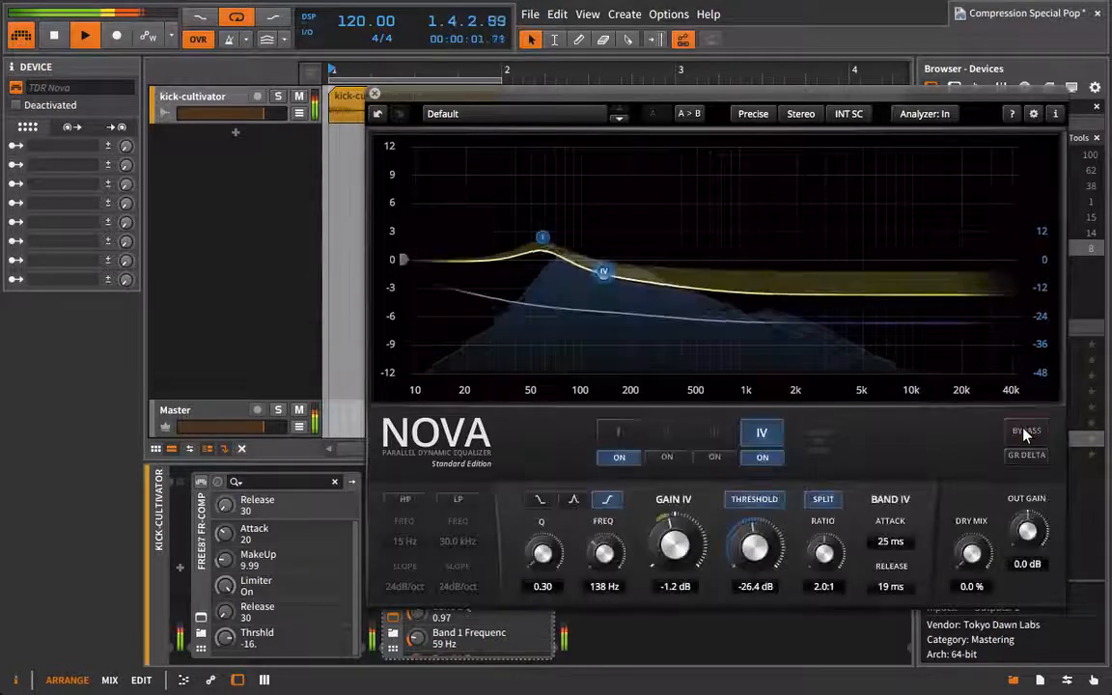
pyautogui.moveTo(1031, 521); pyautogui.dragTo(1031, 514)
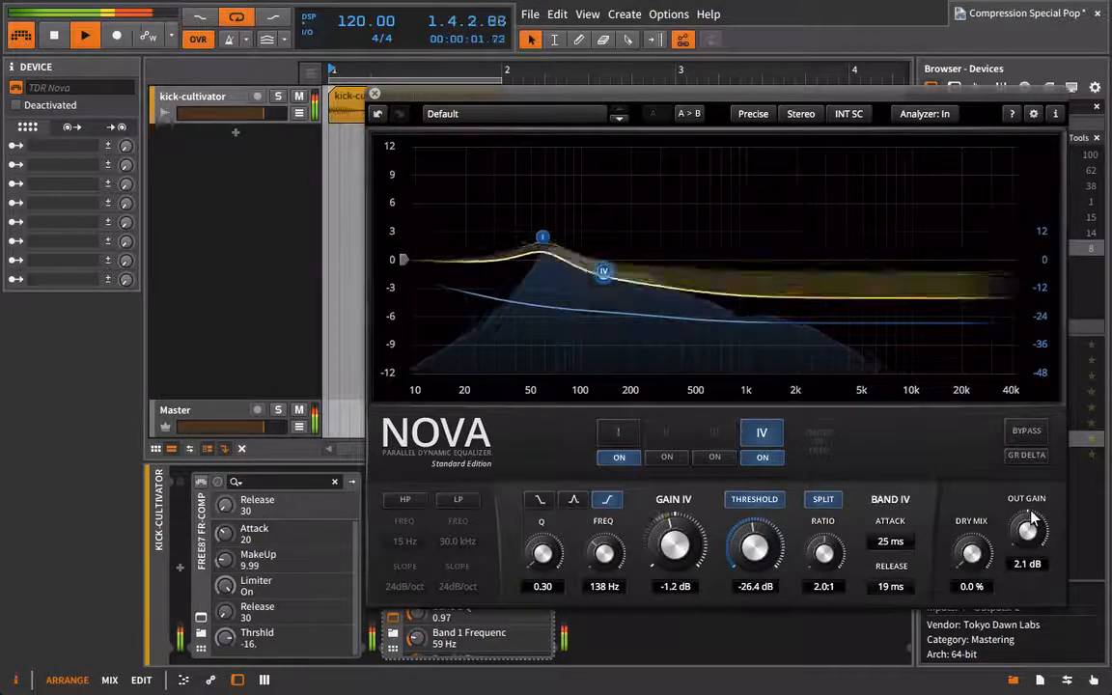
pyautogui.click(1027, 431)
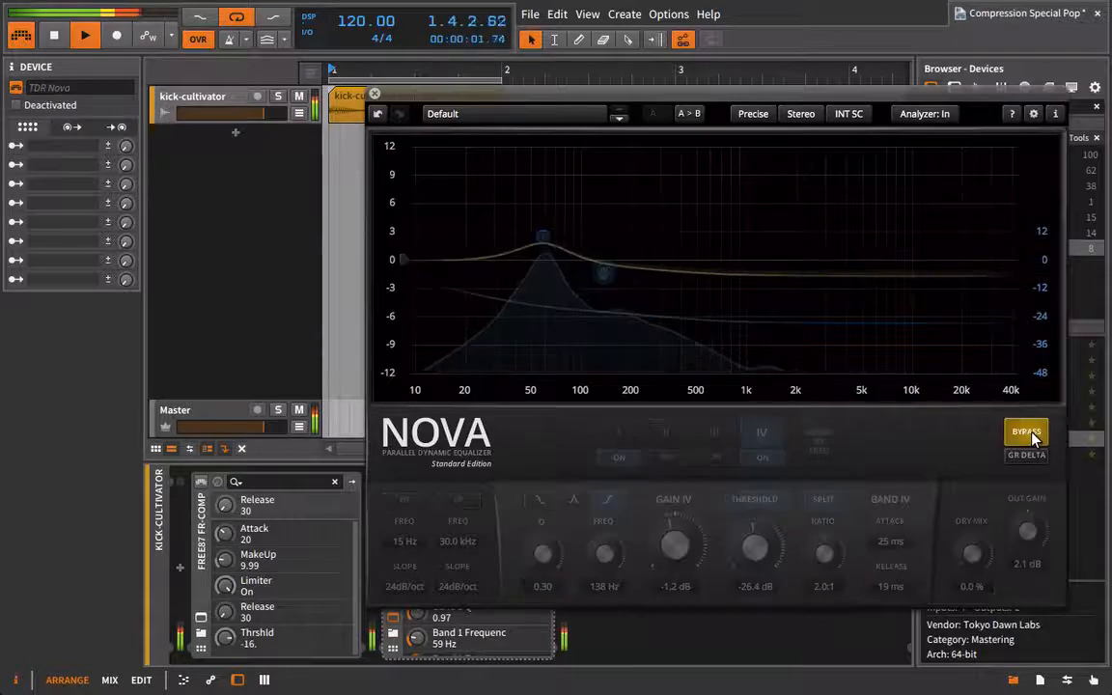
pyautogui.click(1029, 435)
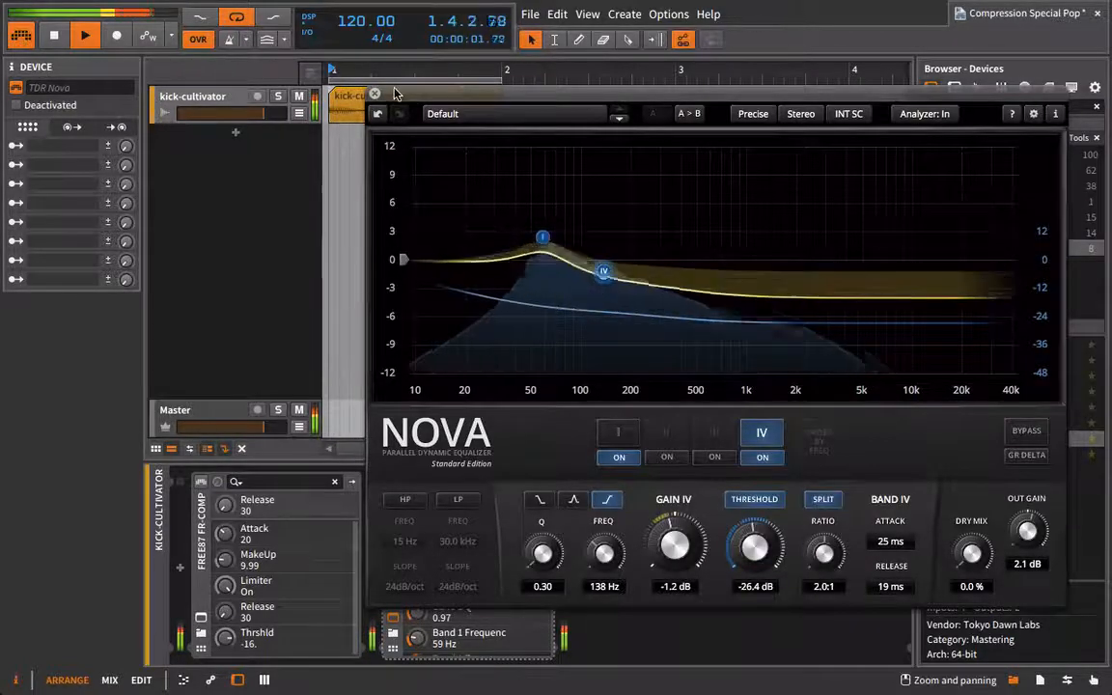
pyautogui.press('space')
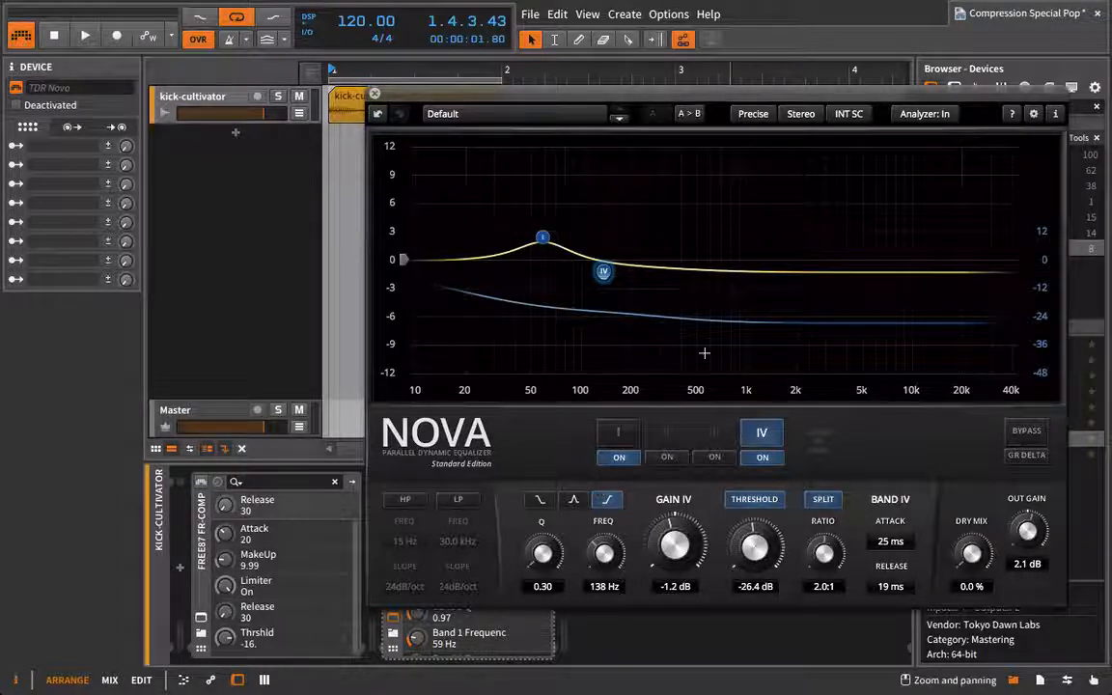
# Close and switch off TDR Nova, and collapse both Nova and FR-COMP87 in the device chain
pyautogui.click(376, 94)
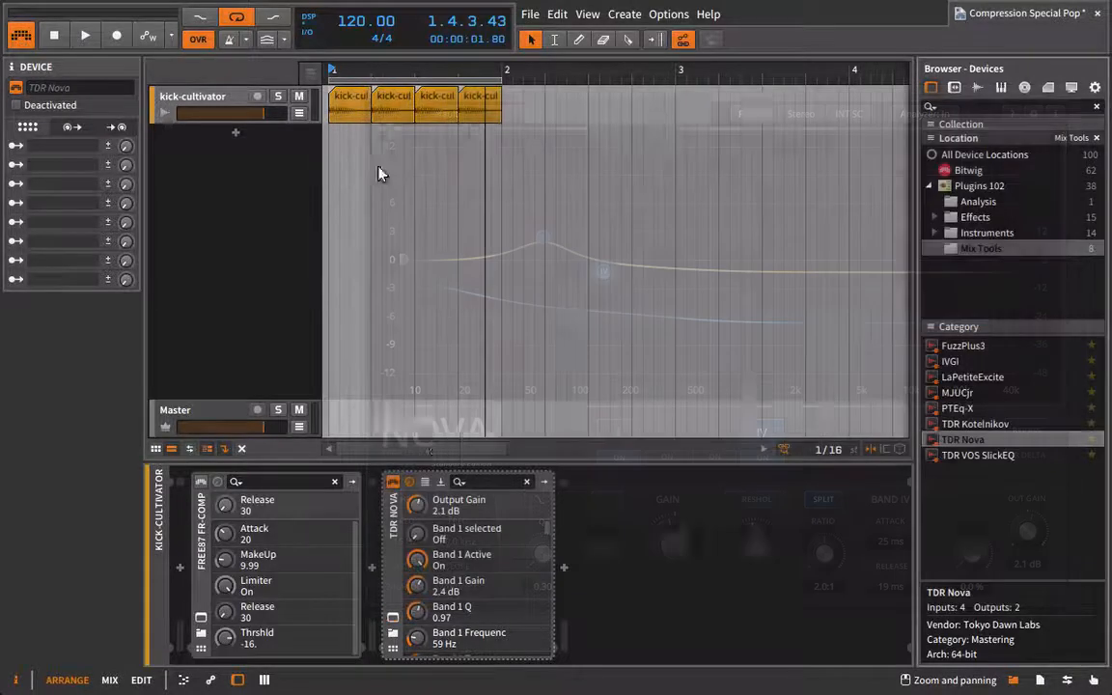
pyautogui.click(393, 525)
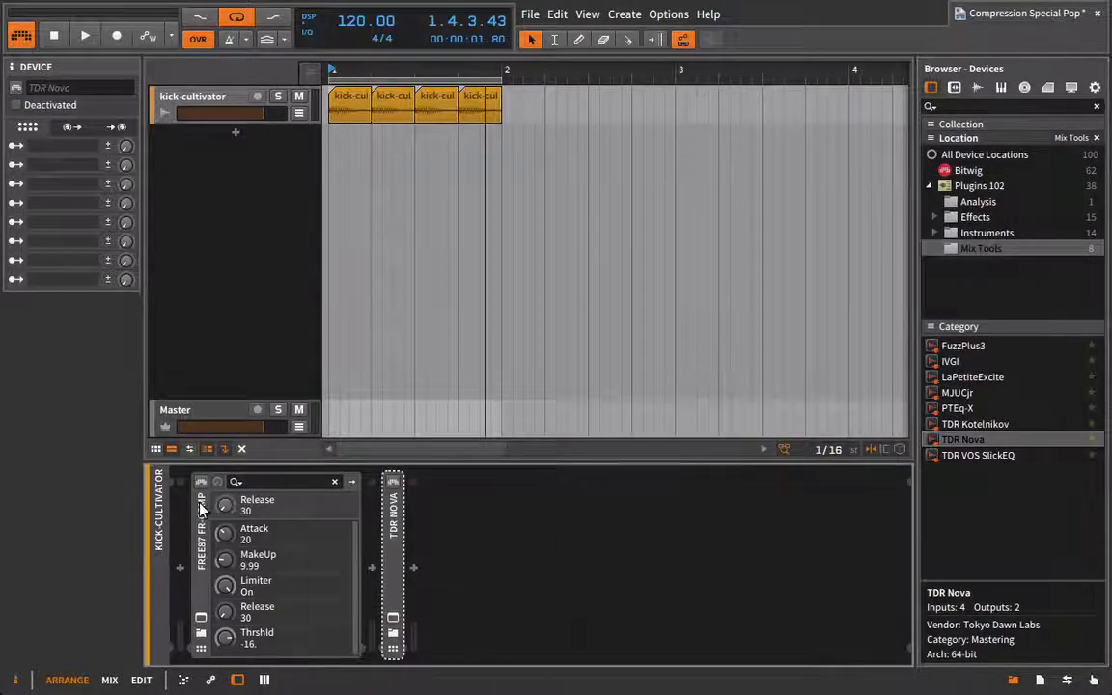
pyautogui.click(201, 526)
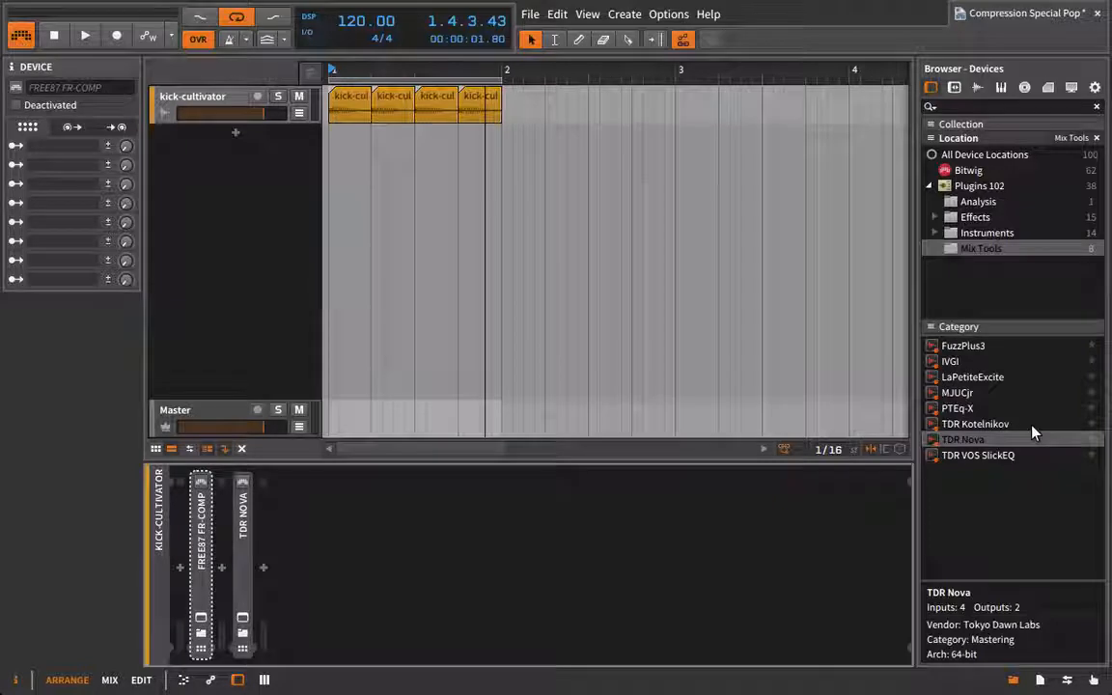
# Add MJUCjr after TDR Nova on the kick-cultivator track and set its time constants to fast
pyautogui.moveTo(975, 392); pyautogui.dragTo(757, 533)
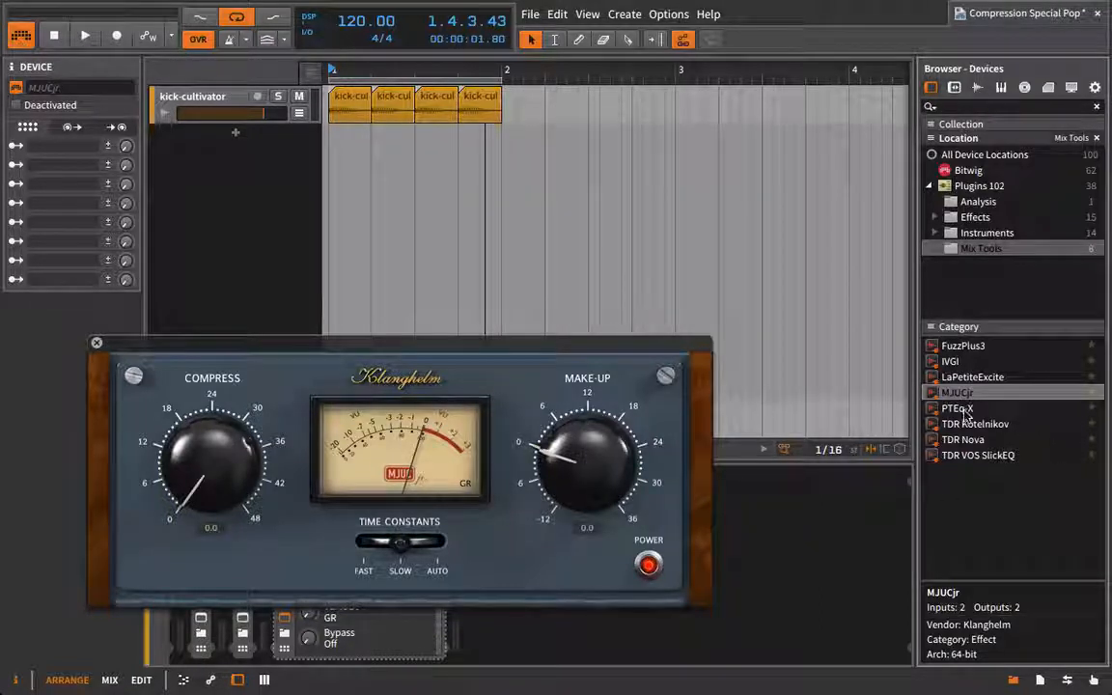
pyautogui.moveTo(324, 346); pyautogui.dragTo(568, 203)
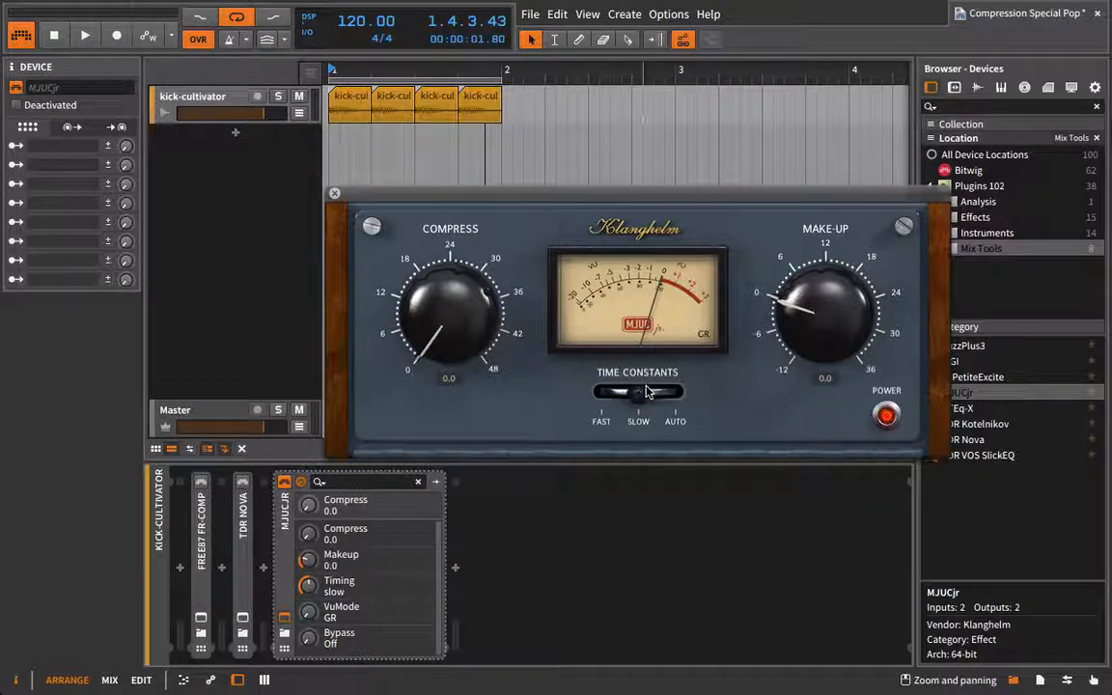
pyautogui.moveTo(638, 392); pyautogui.dragTo(604, 388)
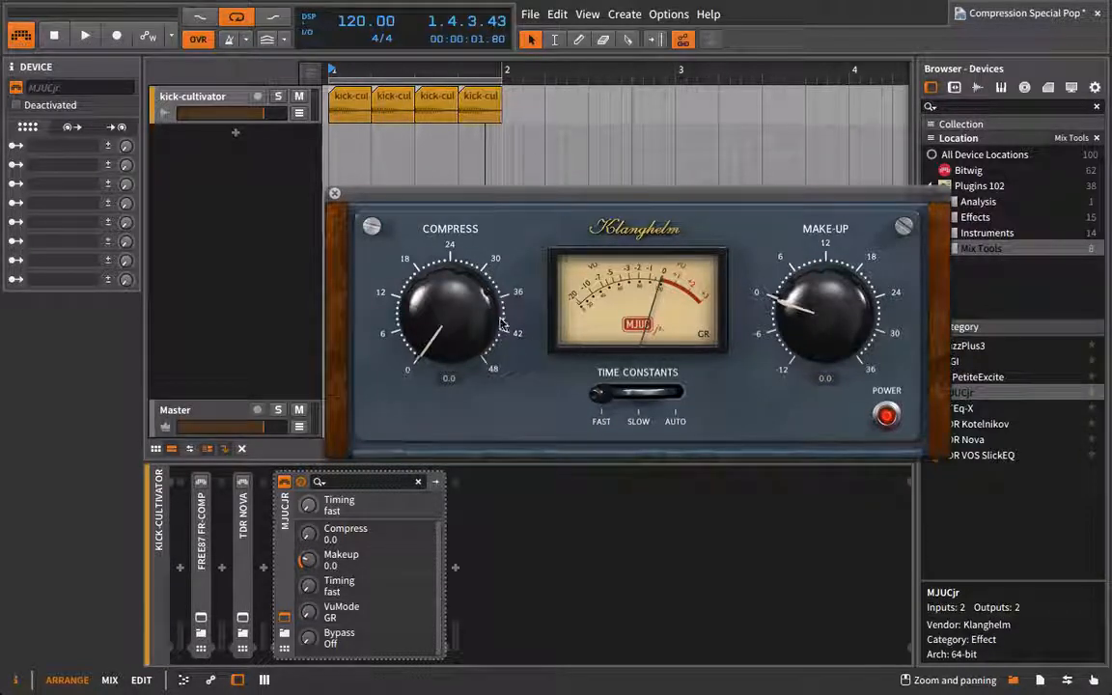
# During playback, set MJUCjr's compression to 15.3 and make-up to 4.1, and show the kick-cultivator track's level meter
pyautogui.press('space')
pyautogui.moveTo(461, 317); pyautogui.dragTo(666, 307)
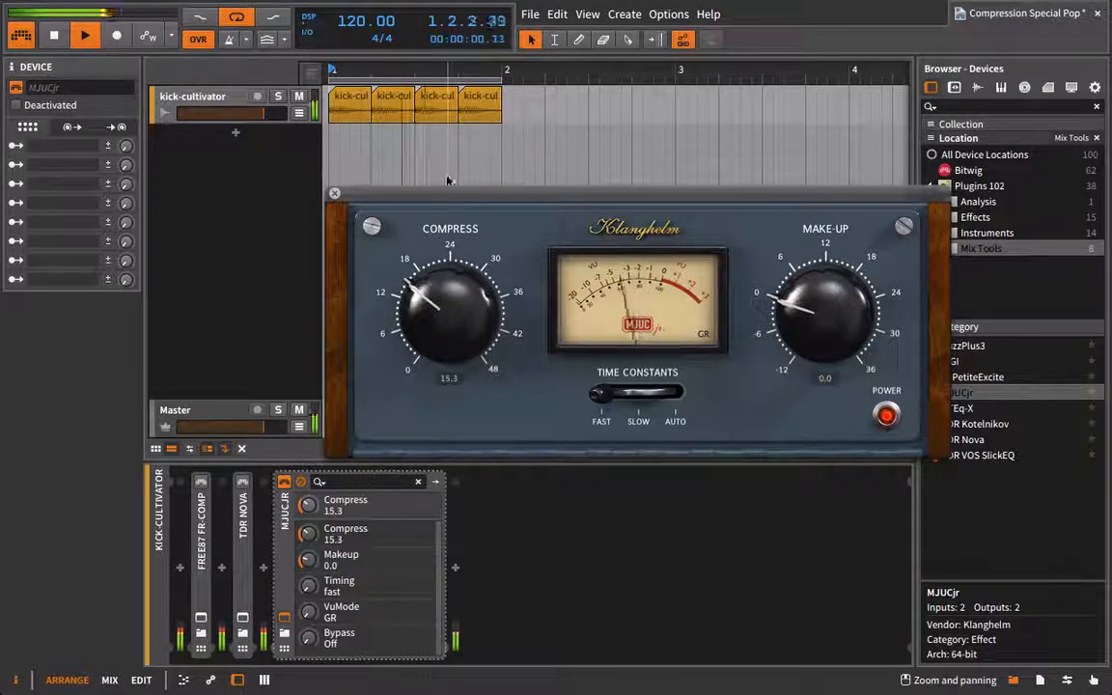
pyautogui.moveTo(815, 304); pyautogui.dragTo(842, 255)
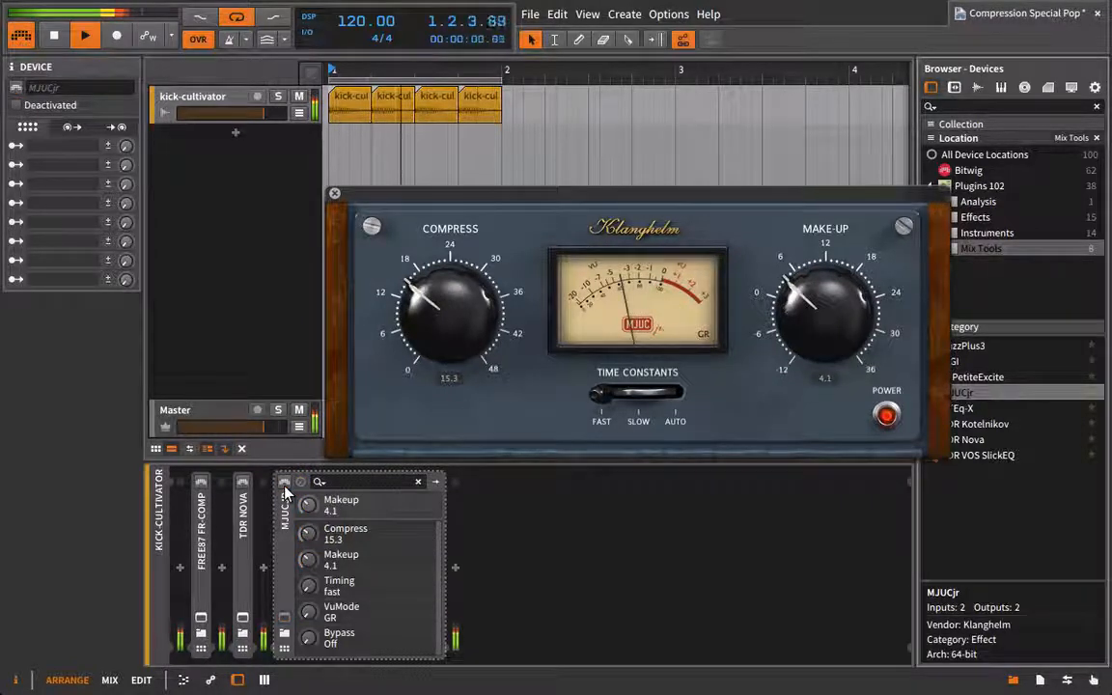
pyautogui.click(200, 89)
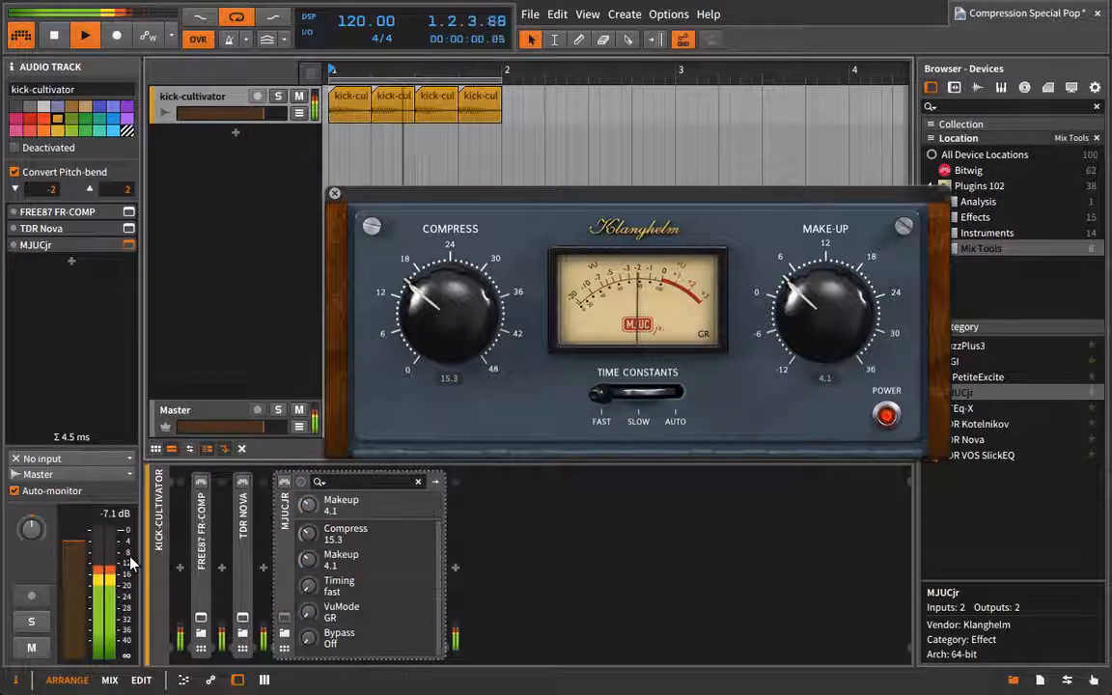
# Switch MJUCjr back on to hear the kick loop compressed, and set its time constants to slow during playback
pyautogui.click(286, 482)
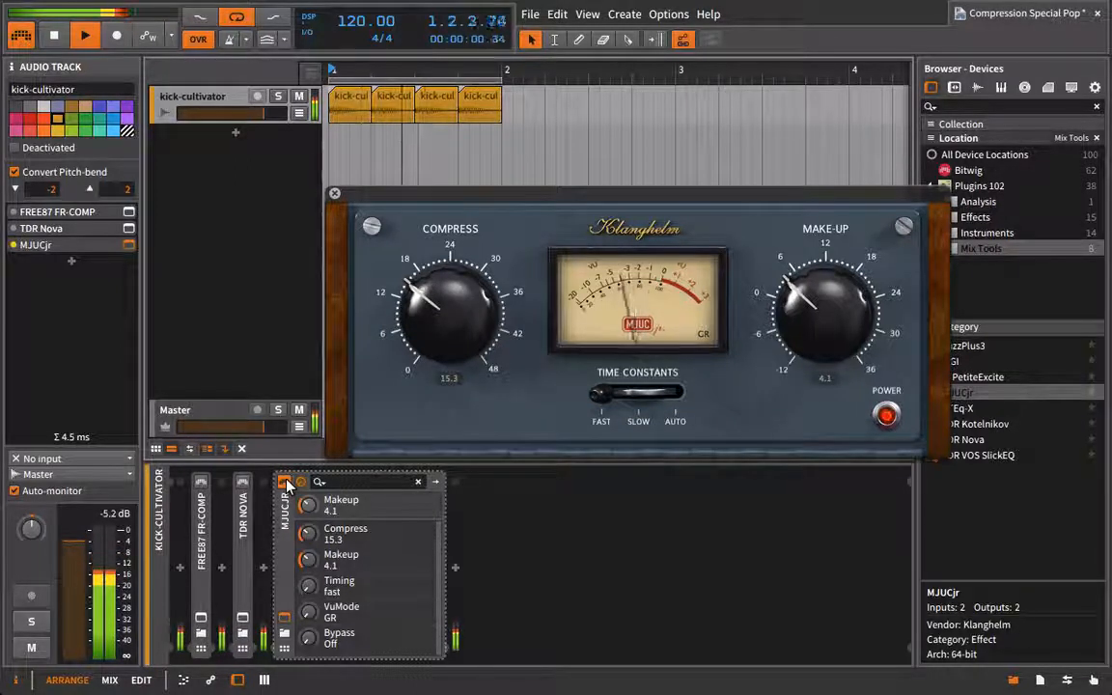
pyautogui.press('space')
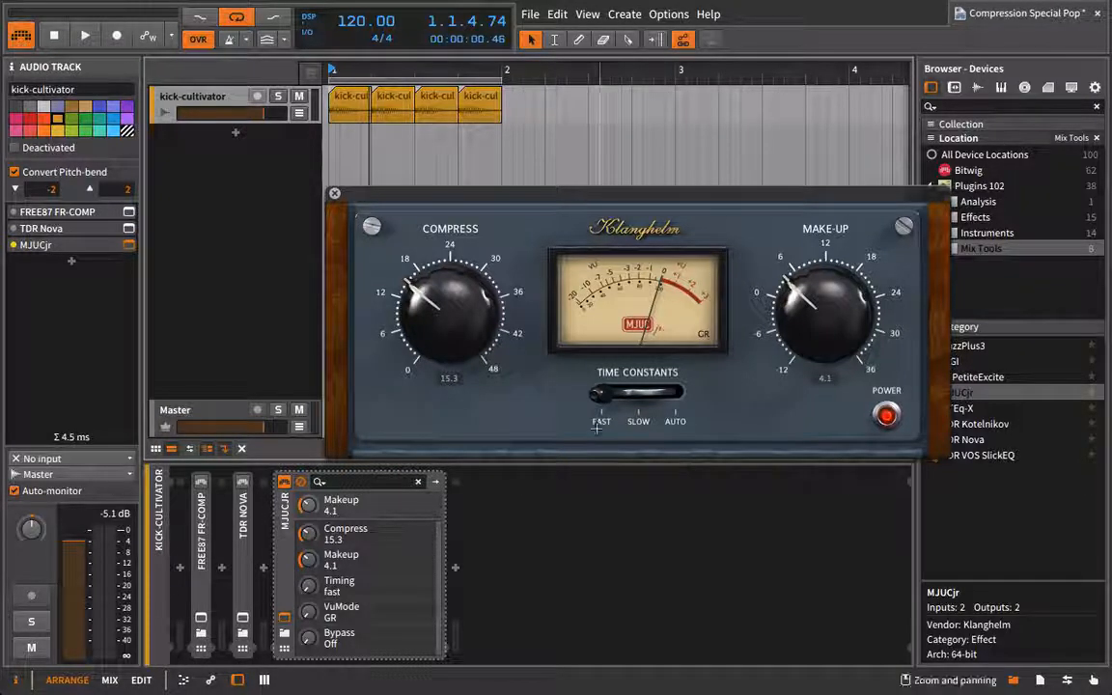
pyautogui.press('space')
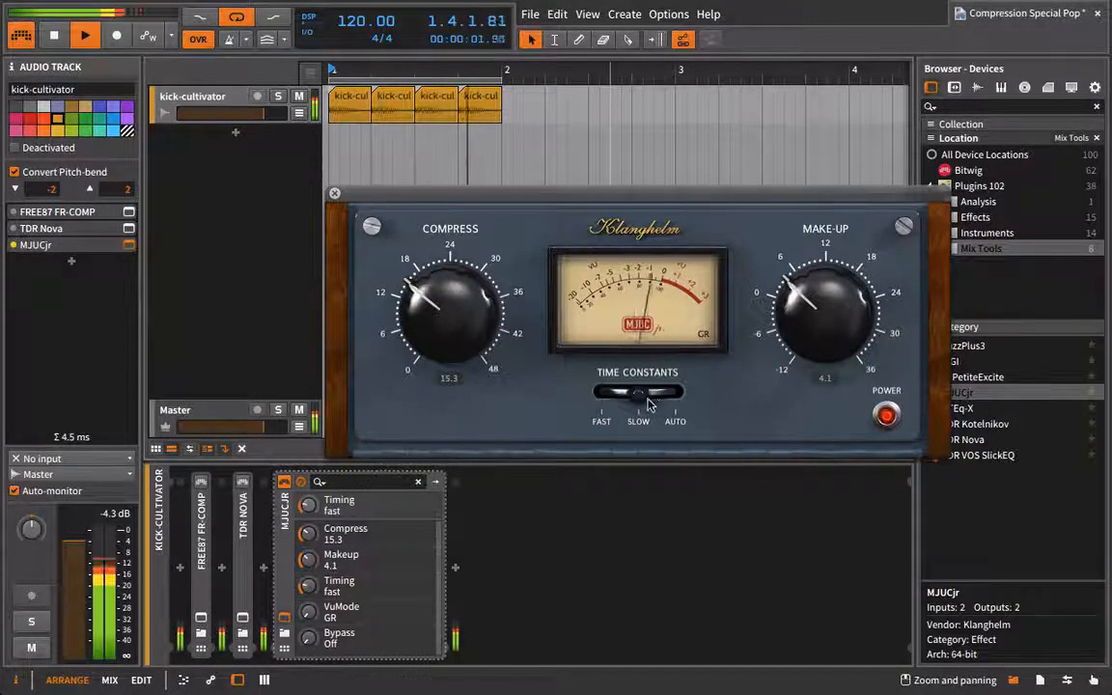
pyautogui.click(649, 401)
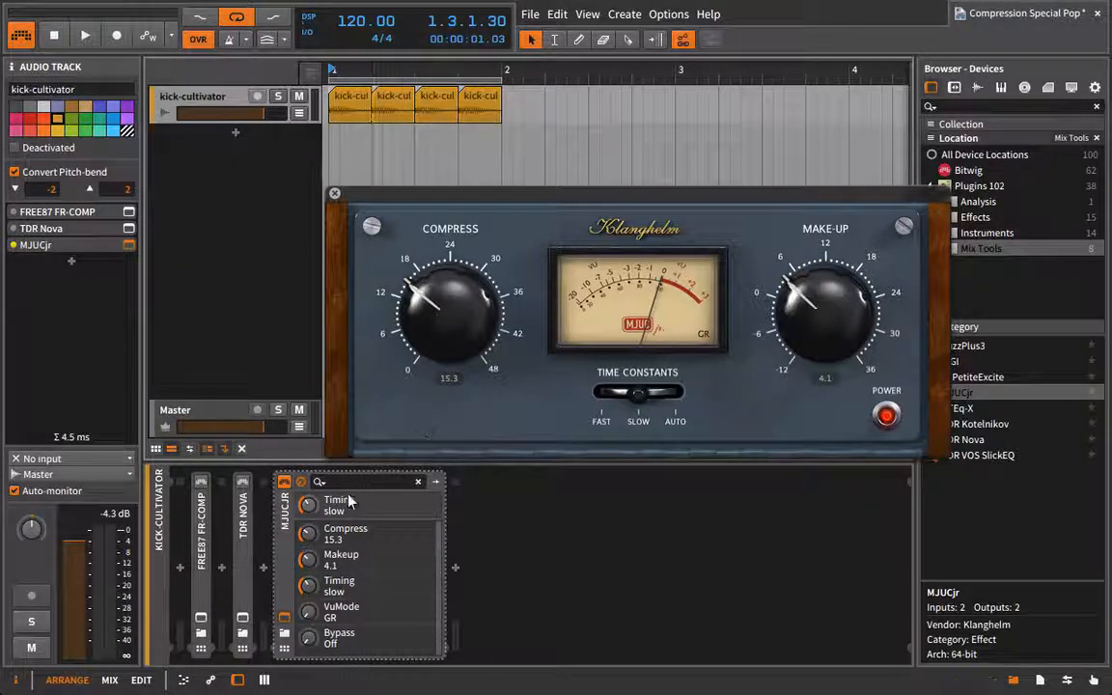
# Compare the kick loop with MJUCjr bypassed and active on the slow time constants, and stop playback
pyautogui.press('space')
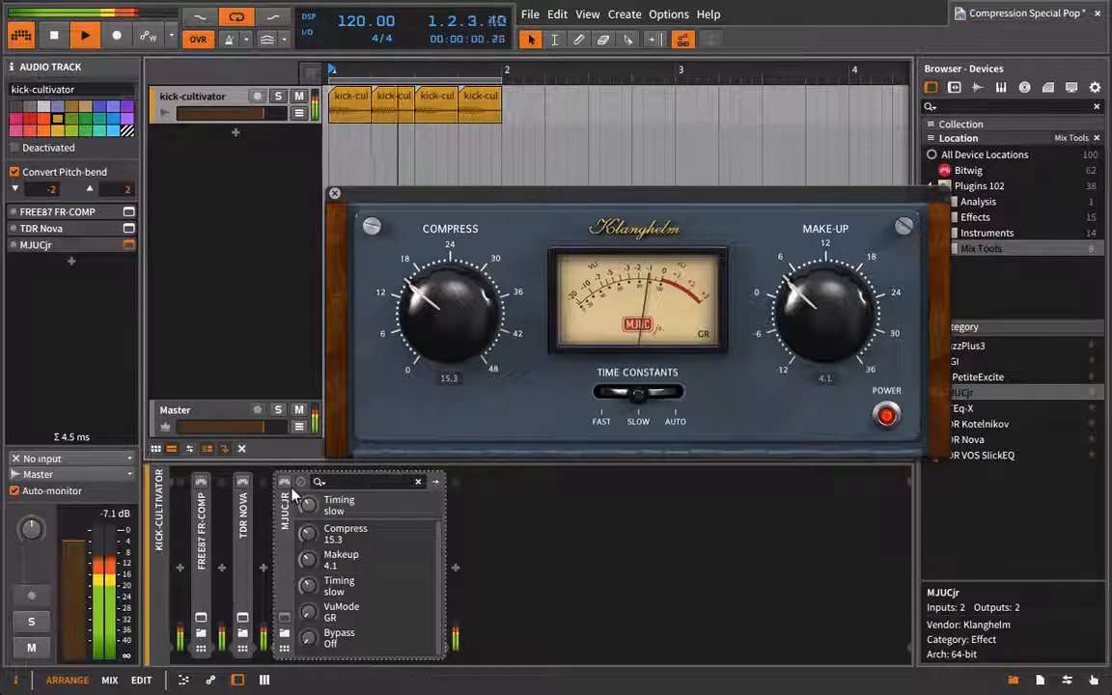
pyautogui.press('space')
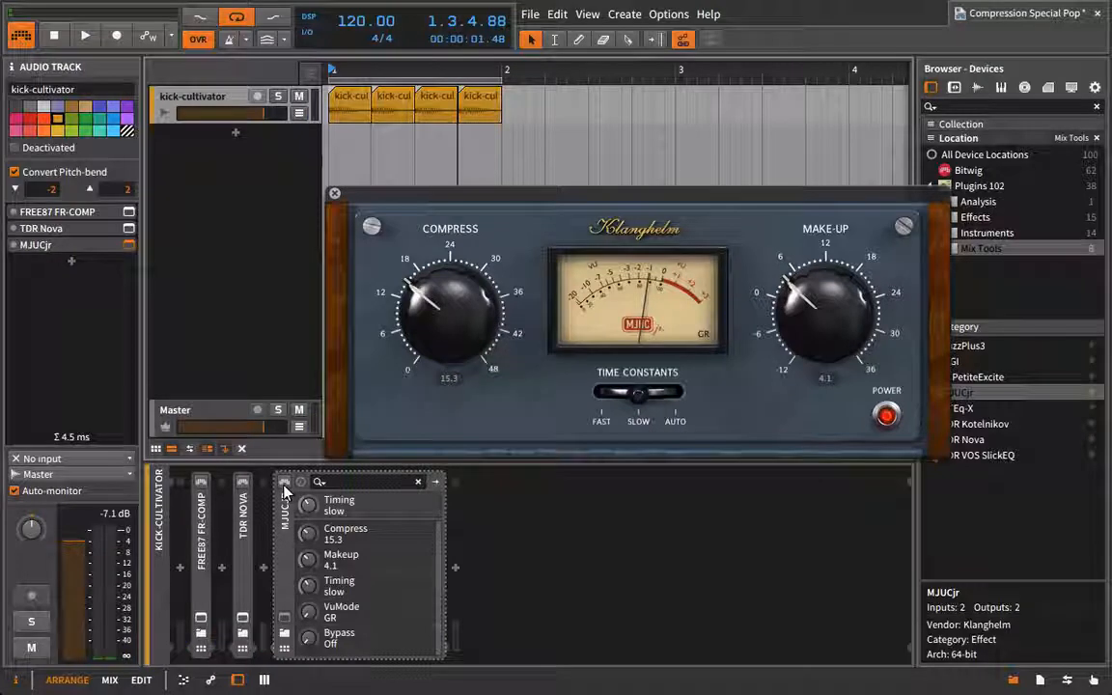
pyautogui.press('space')
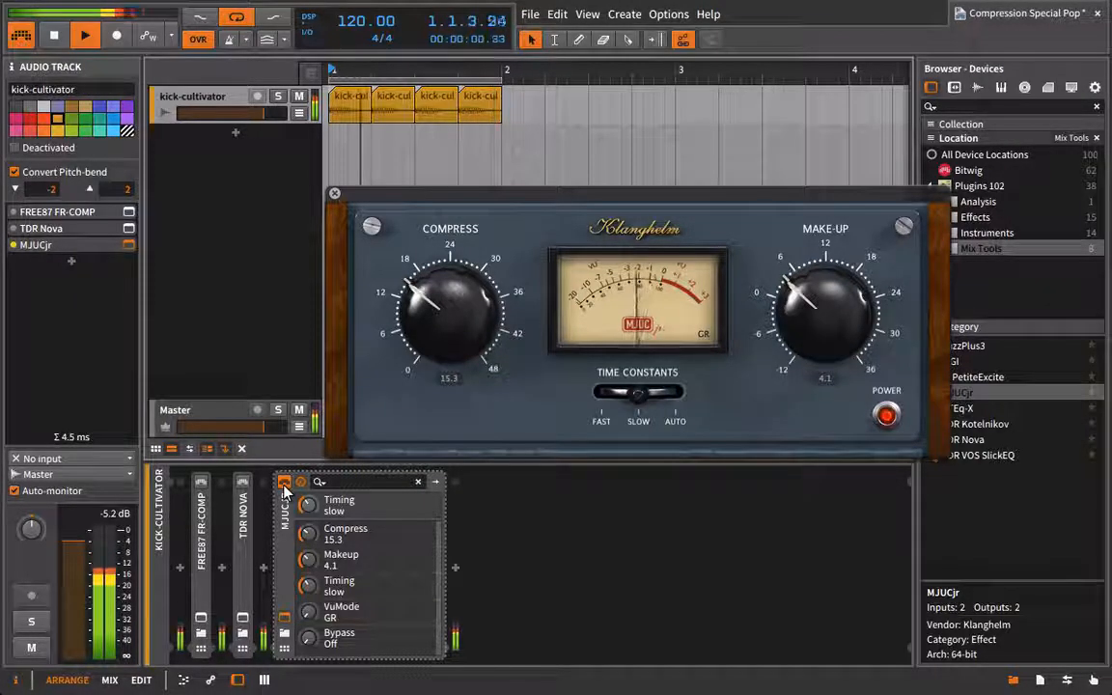
pyautogui.press('space')
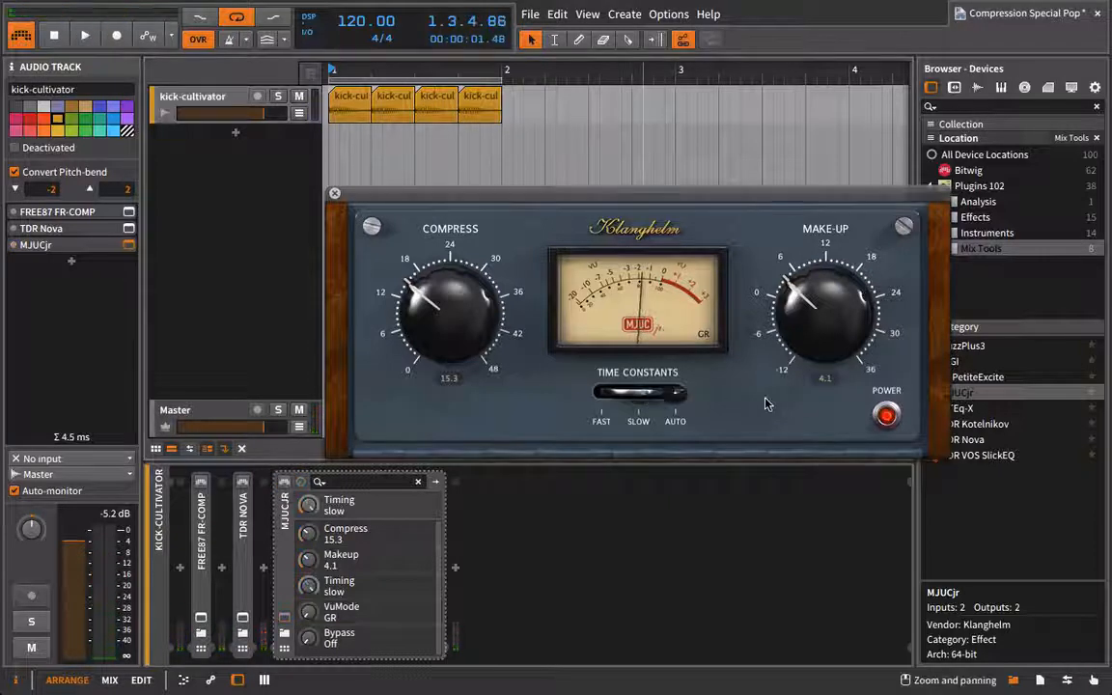
# Set MJUCjr's time constants to auto and compare the playing kick loop with the plugin bypassed and active
pyautogui.moveTo(651, 401); pyautogui.dragTo(675, 394)
pyautogui.press('space')
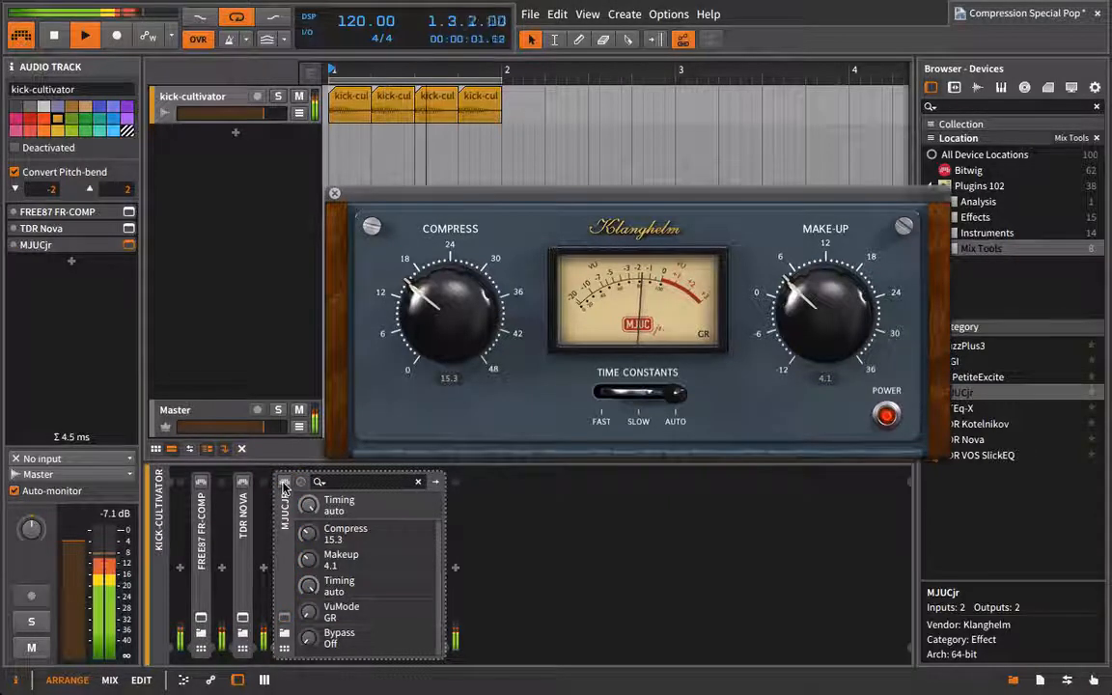
pyautogui.click(285, 484)
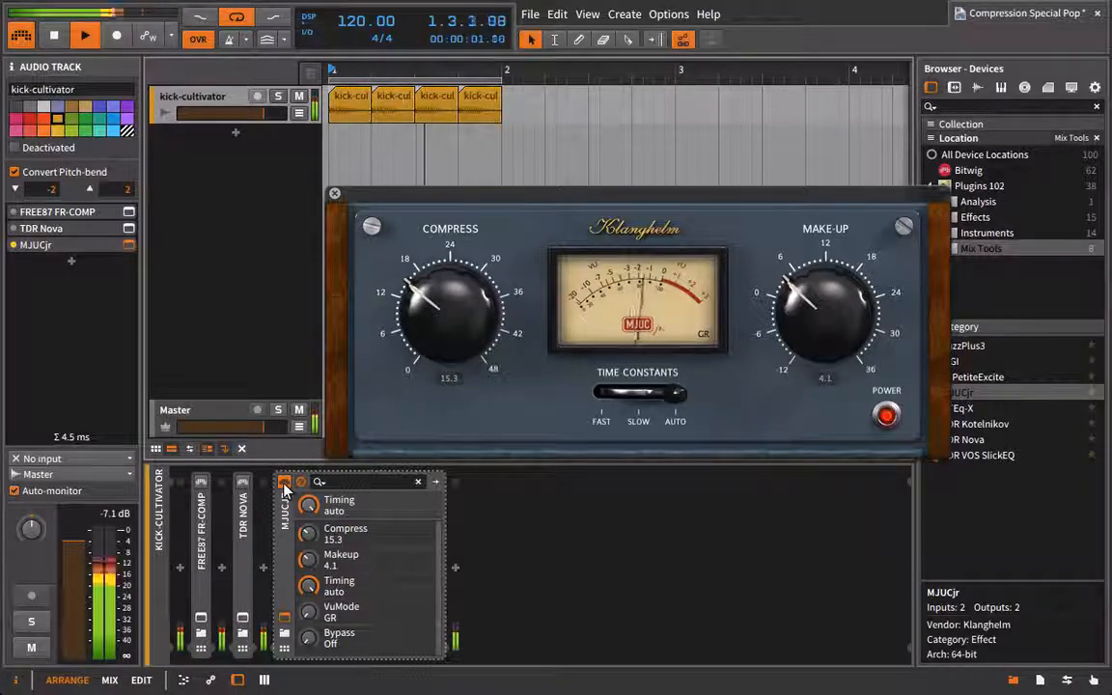
# Set MJUCjr's compression to 12.4, compare the kick loop with the plugin bypassed and active, and stop playback
pyautogui.moveTo(408, 365); pyautogui.dragTo(436, 350)
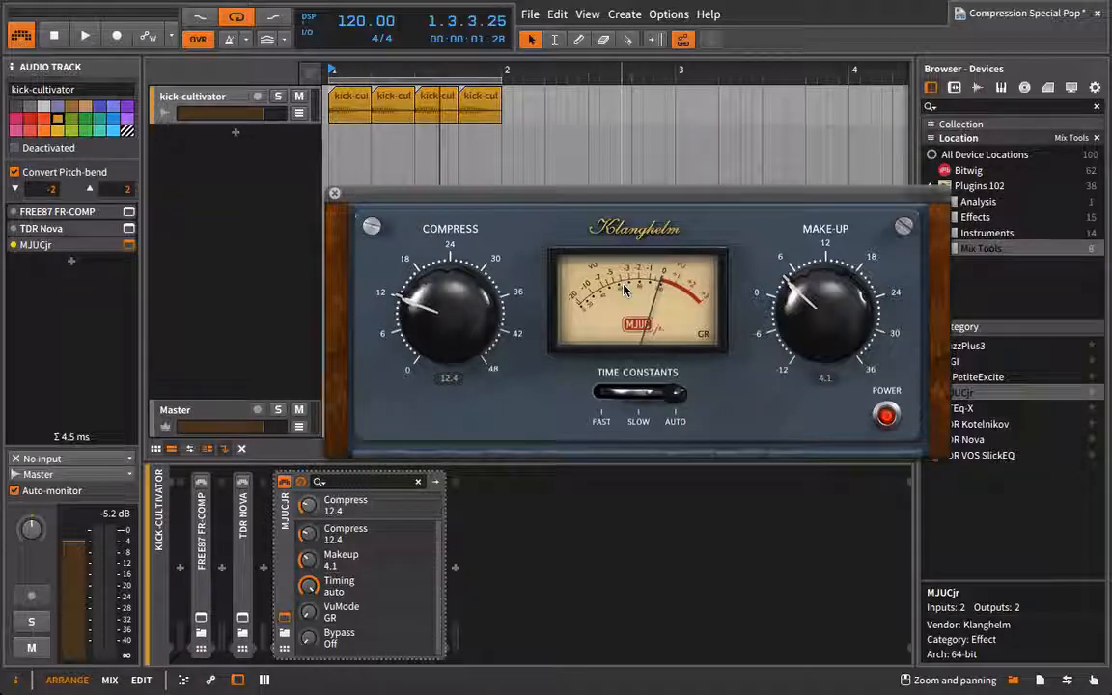
pyautogui.press('space')
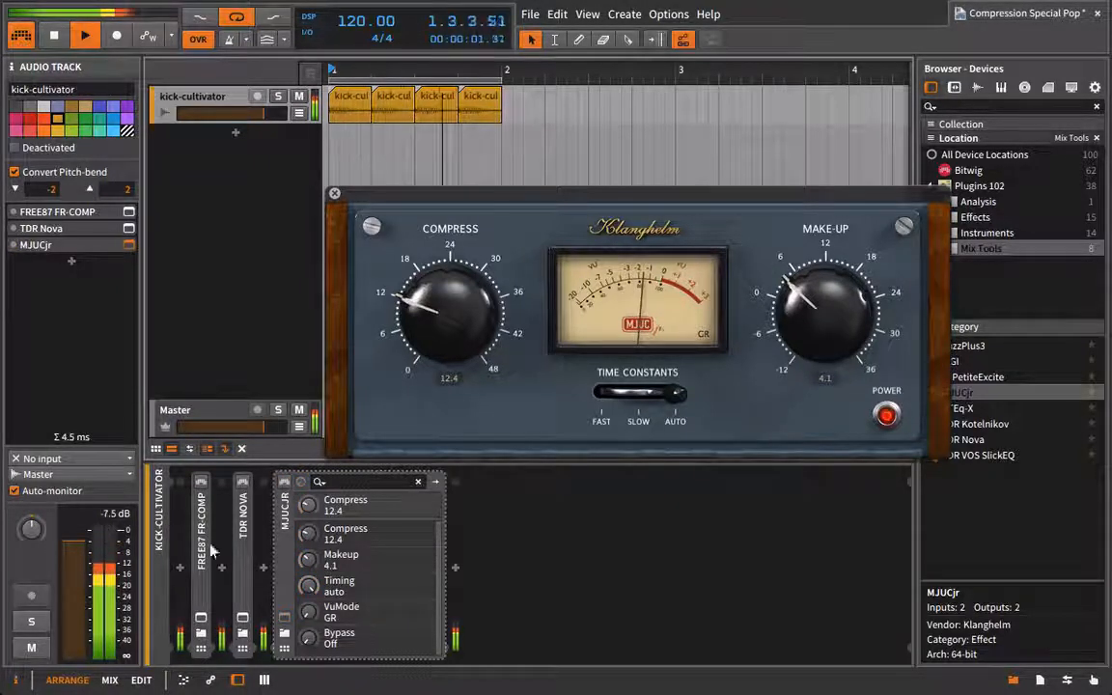
pyautogui.click(287, 492)
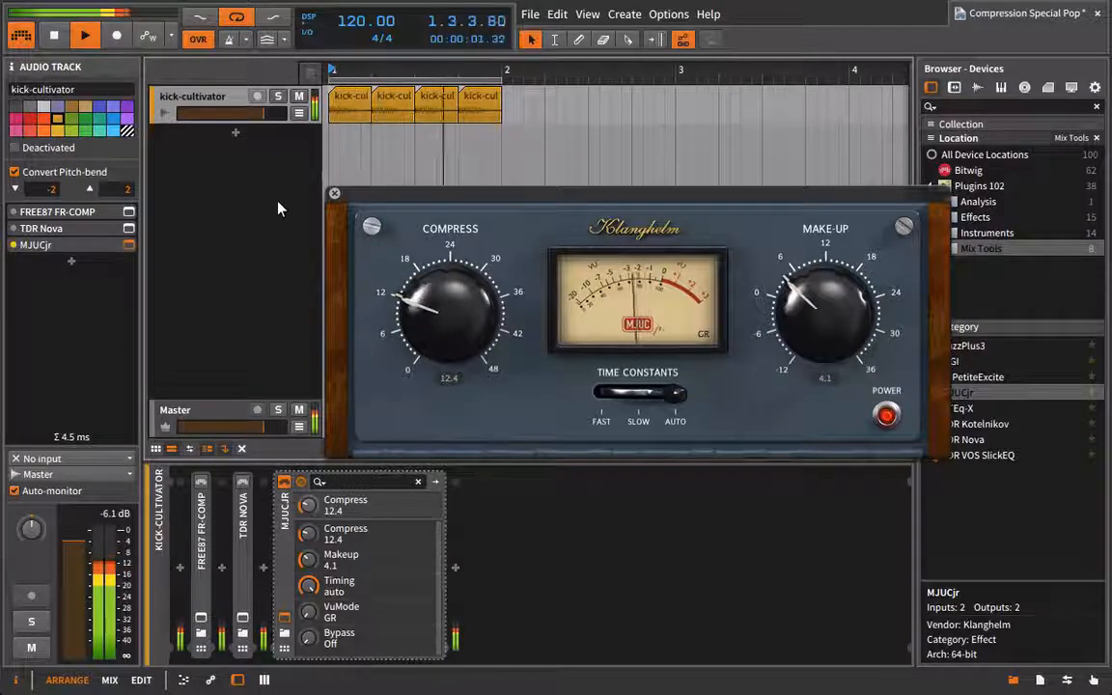
pyautogui.press('space')
# Close MJUCjr's plugin window and reopen it from the device chain
pyautogui.click(335, 194)
pyautogui.click(283, 483)
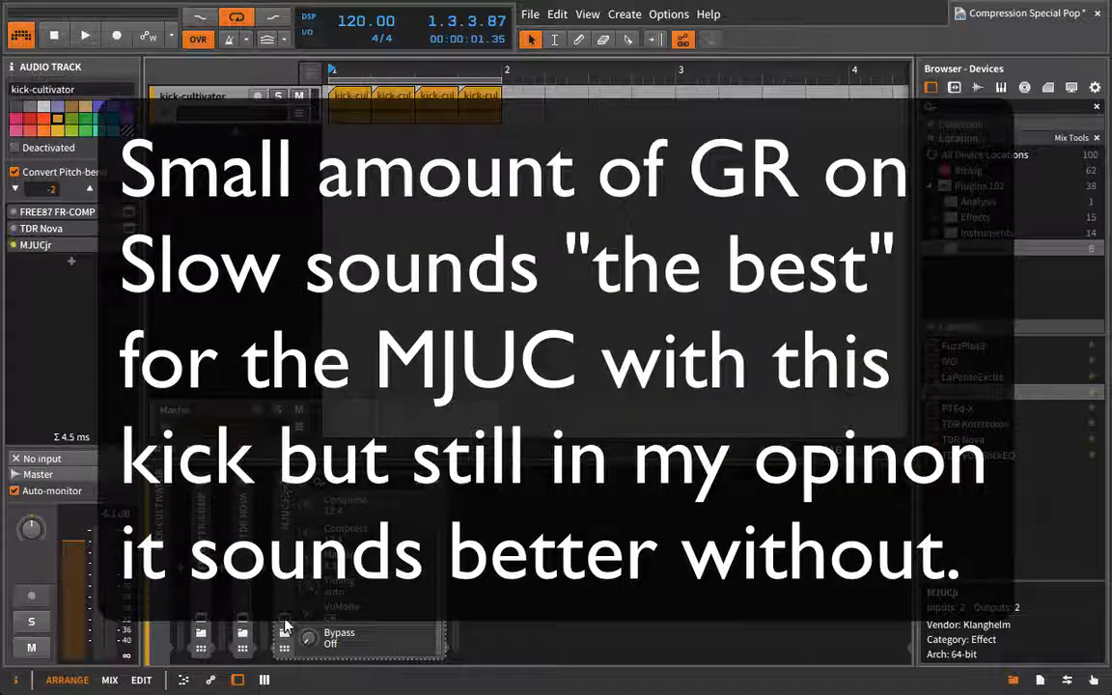
pyautogui.click(285, 629)
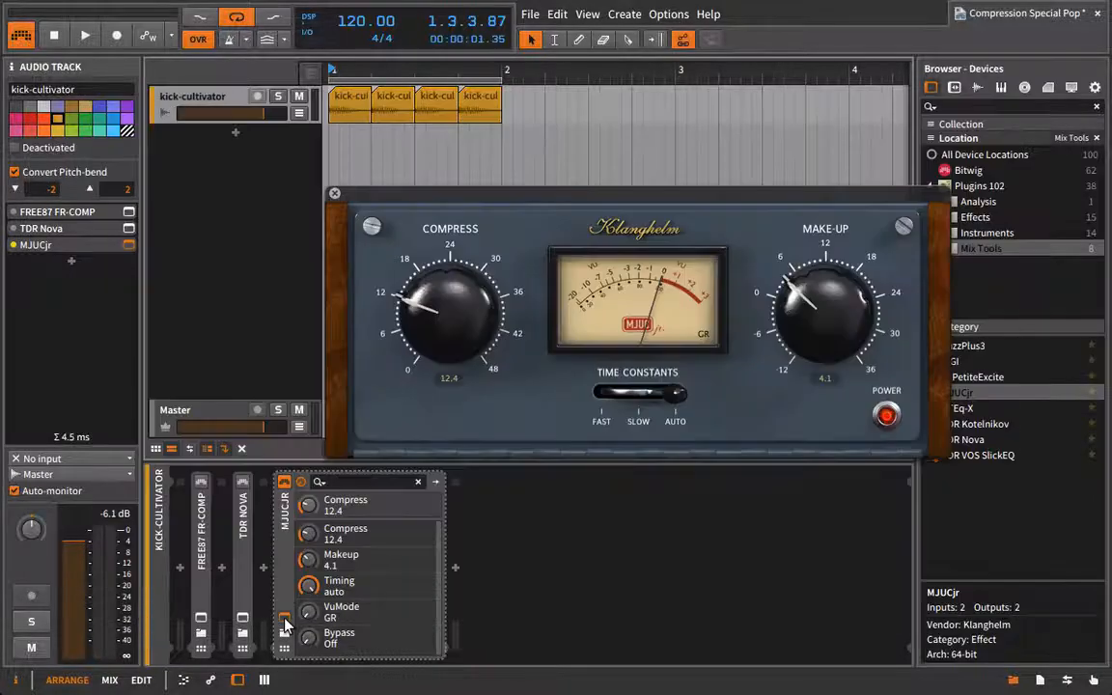